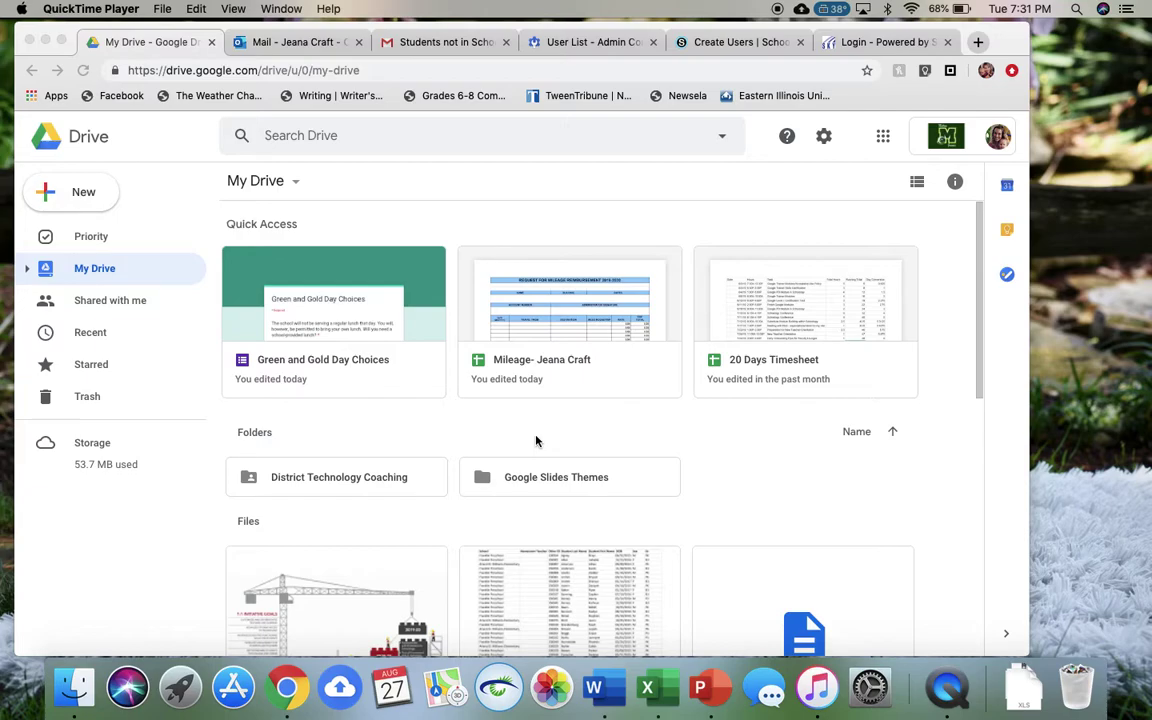
Bring up the Google apps launcher and browse Account, Gmail, Docs, Sheets, Slides and more.
click(884, 142)
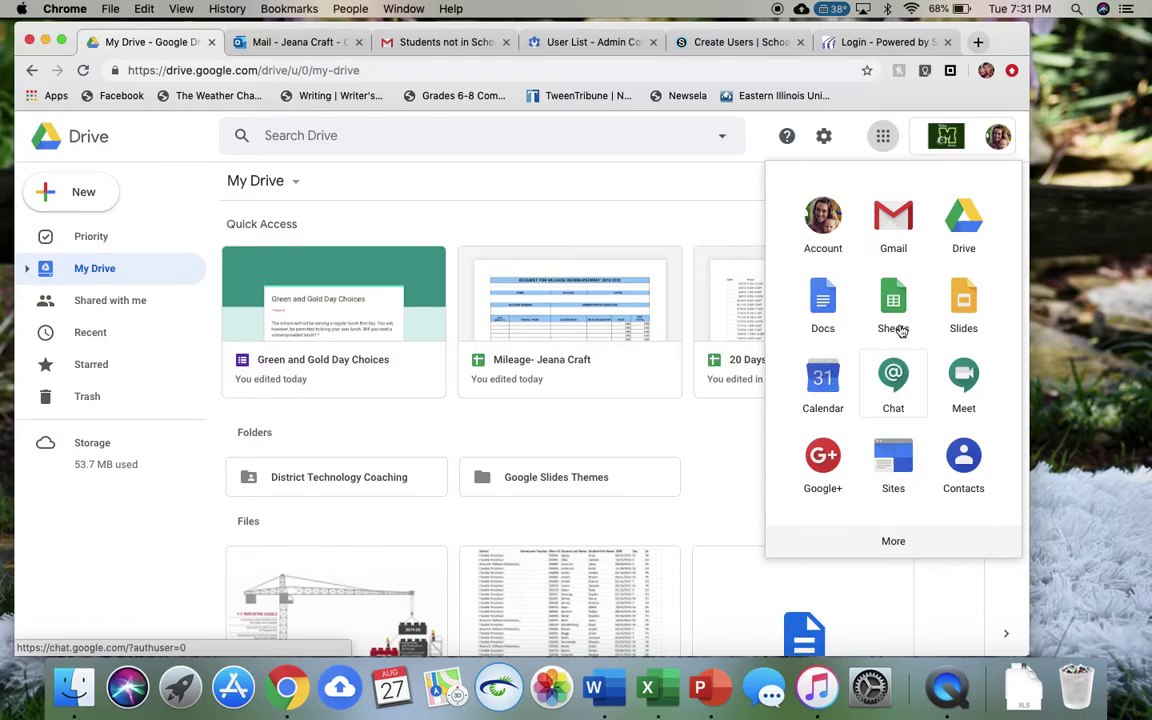
scroll(841, 507, down, 2)
scroll(841, 507, down, 5)
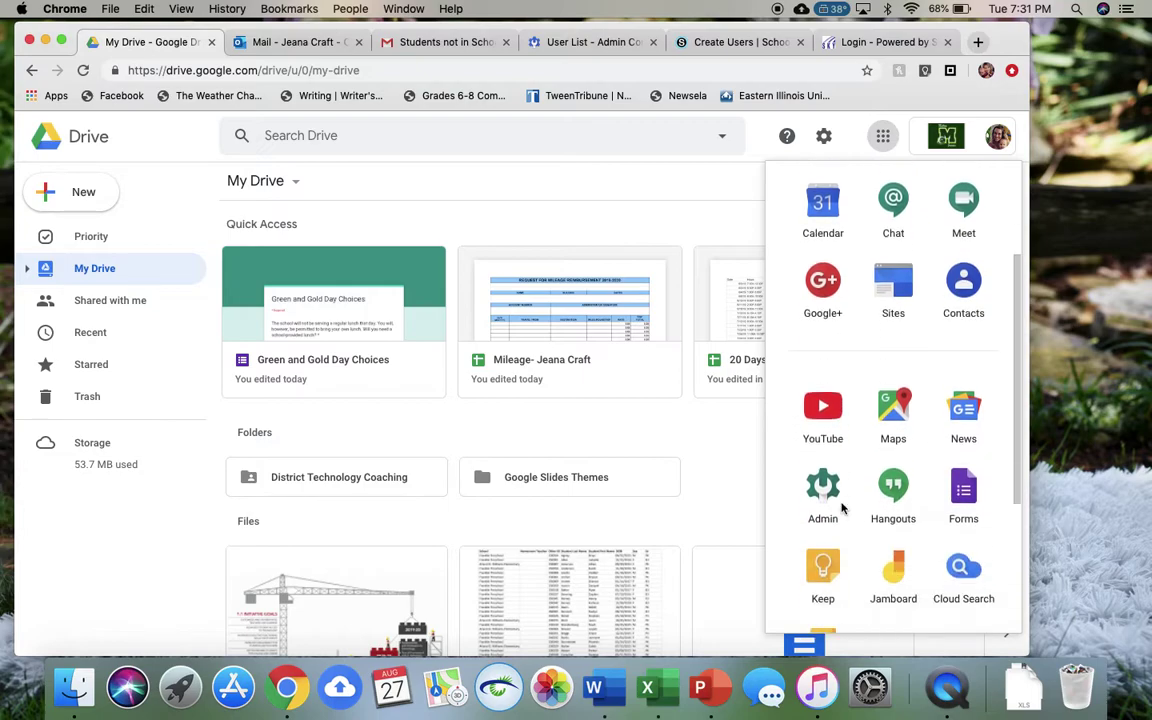
scroll(843, 509, up, 2)
scroll(843, 509, up, 4)
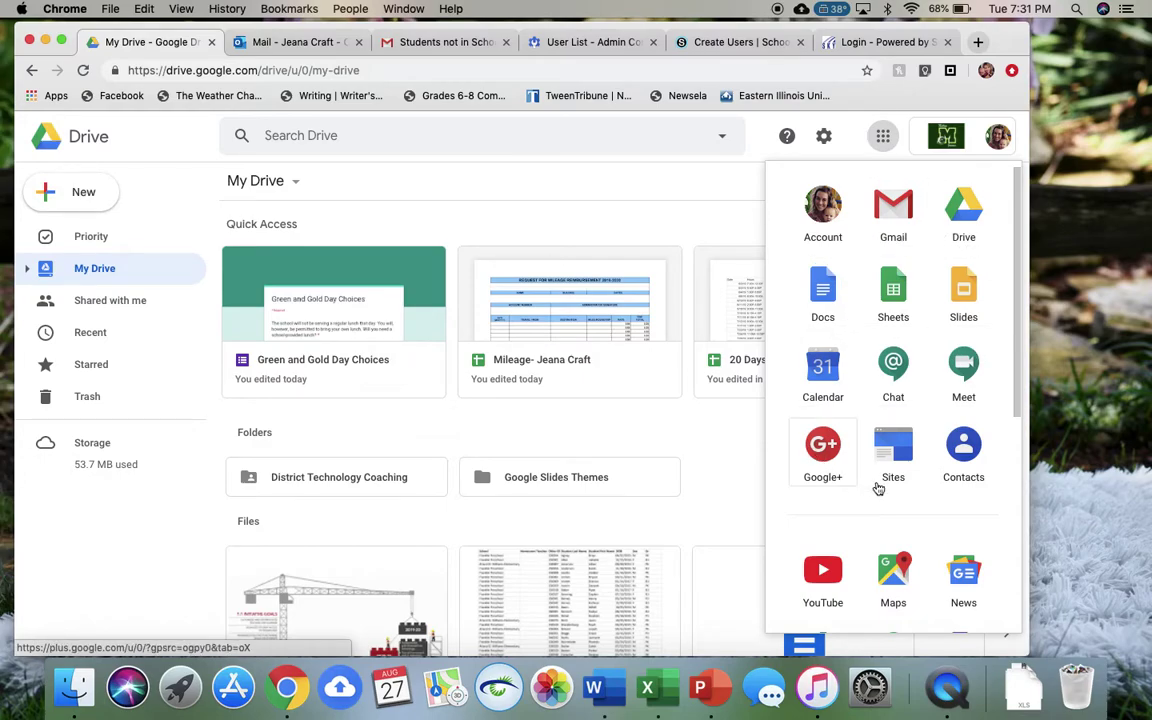
scroll(900, 565, down, 3)
scroll(903, 570, up, 4)
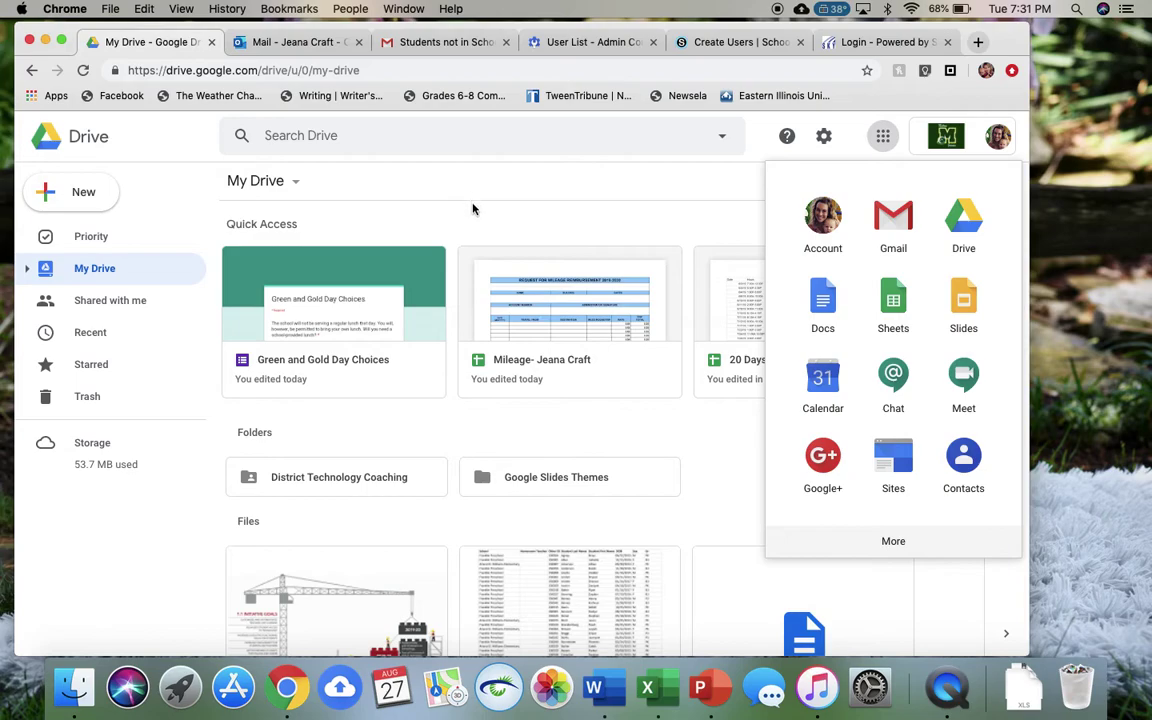
Close the apps launcher and select the District Technology Coaching and Google Slides Themes folders.
click(427, 186)
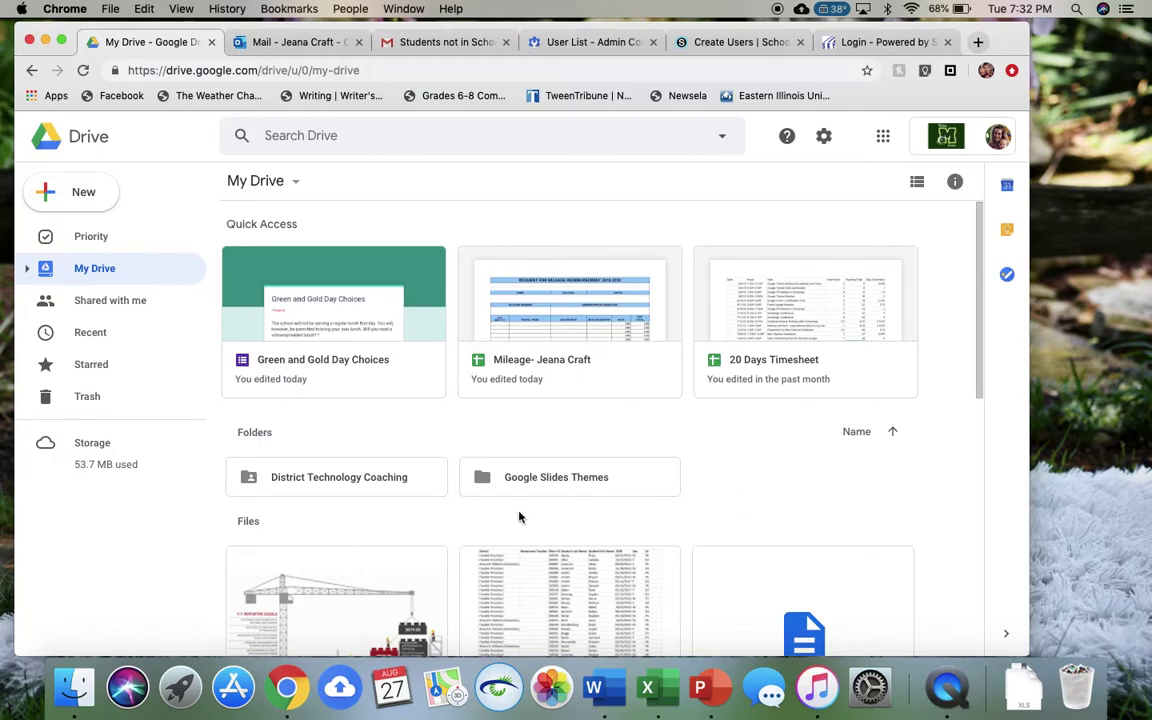
click(408, 490)
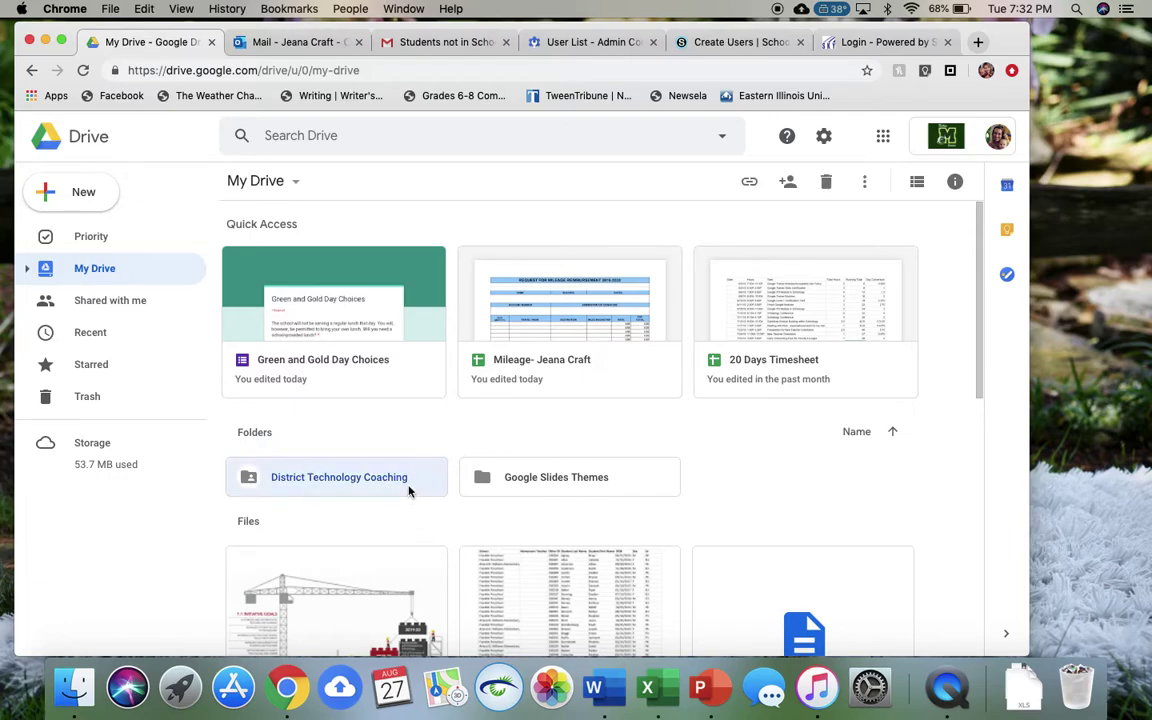
click(635, 477)
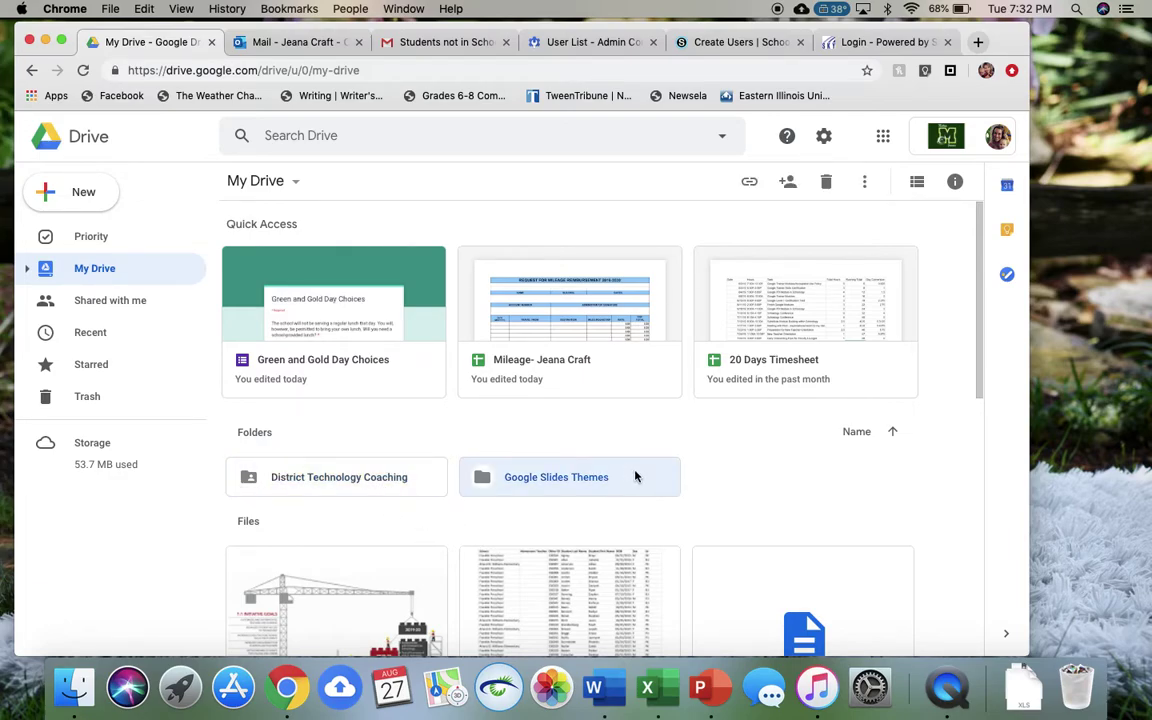
Create a new folder named 'Test' in My Drive.
right_click(760, 469)
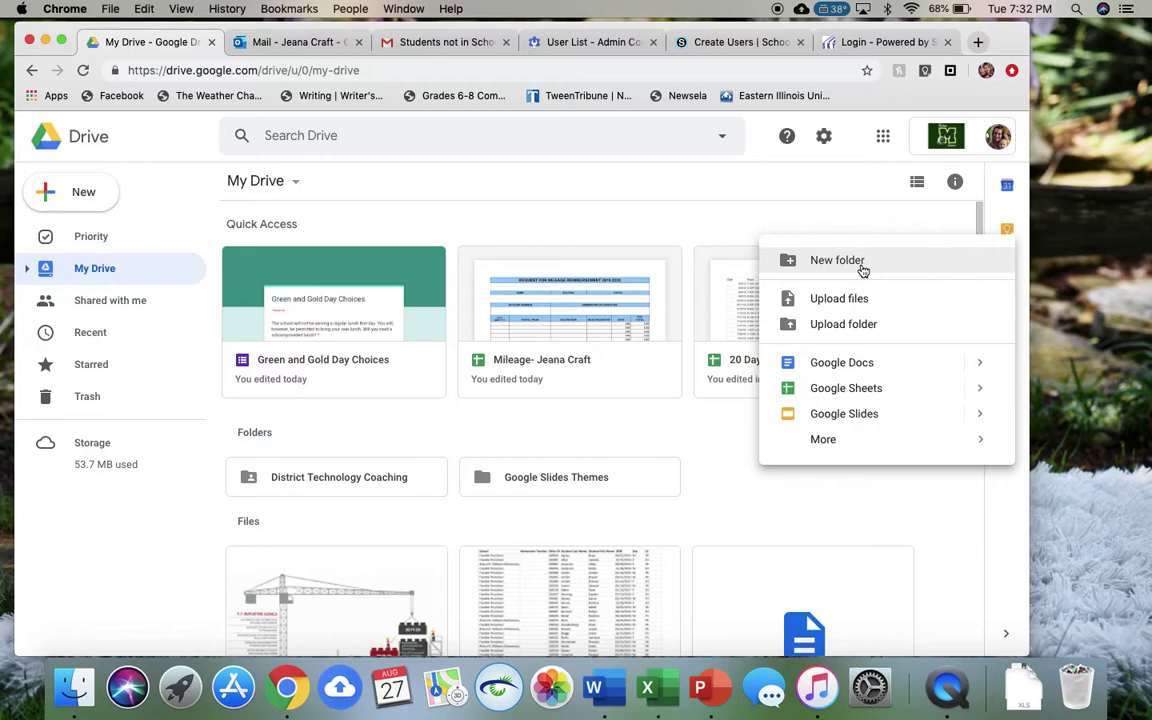
click(84, 193)
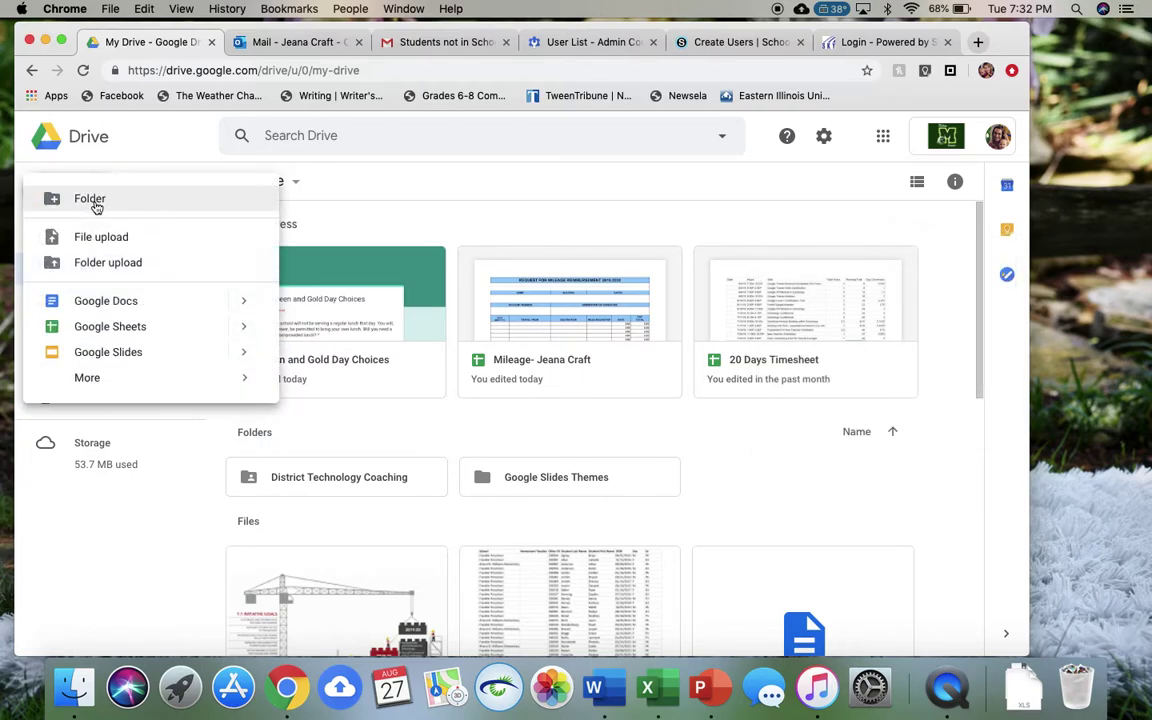
click(93, 200)
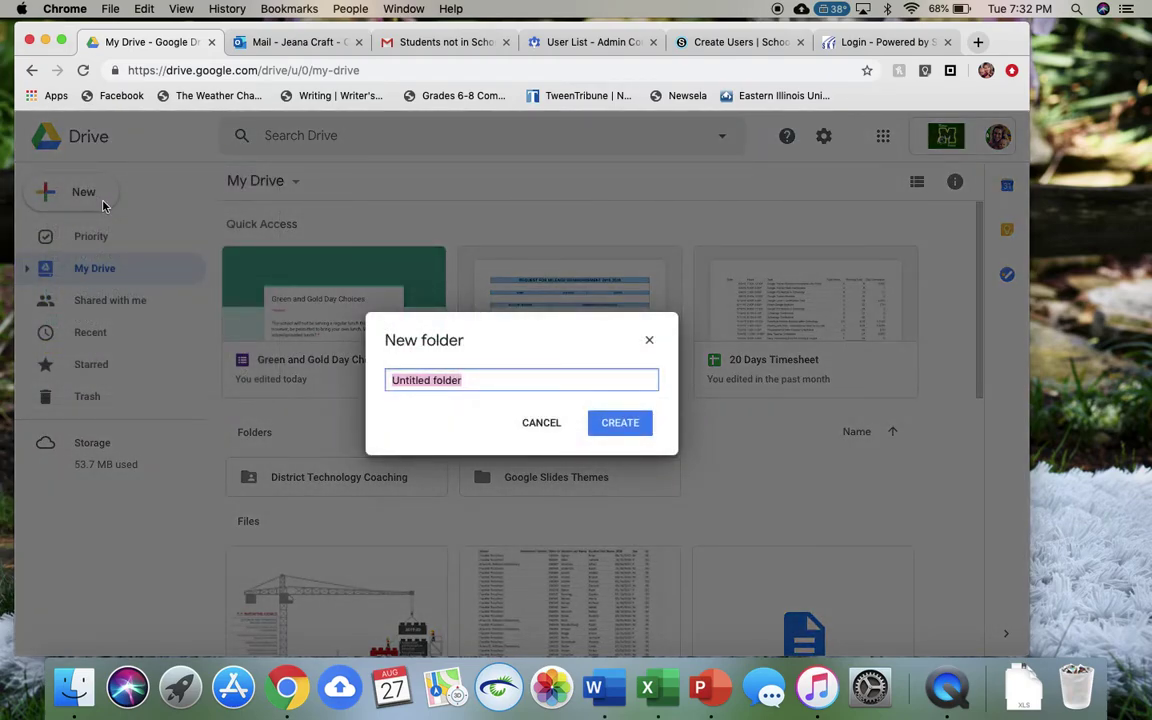
text(Test)
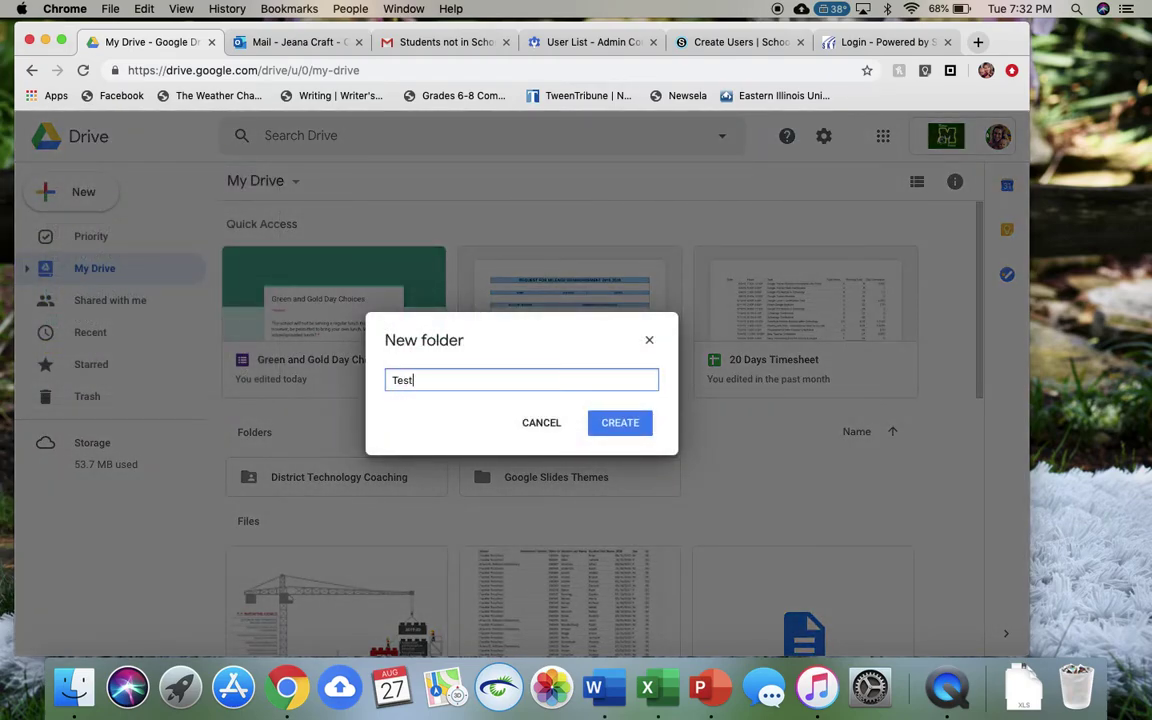
key(Return)
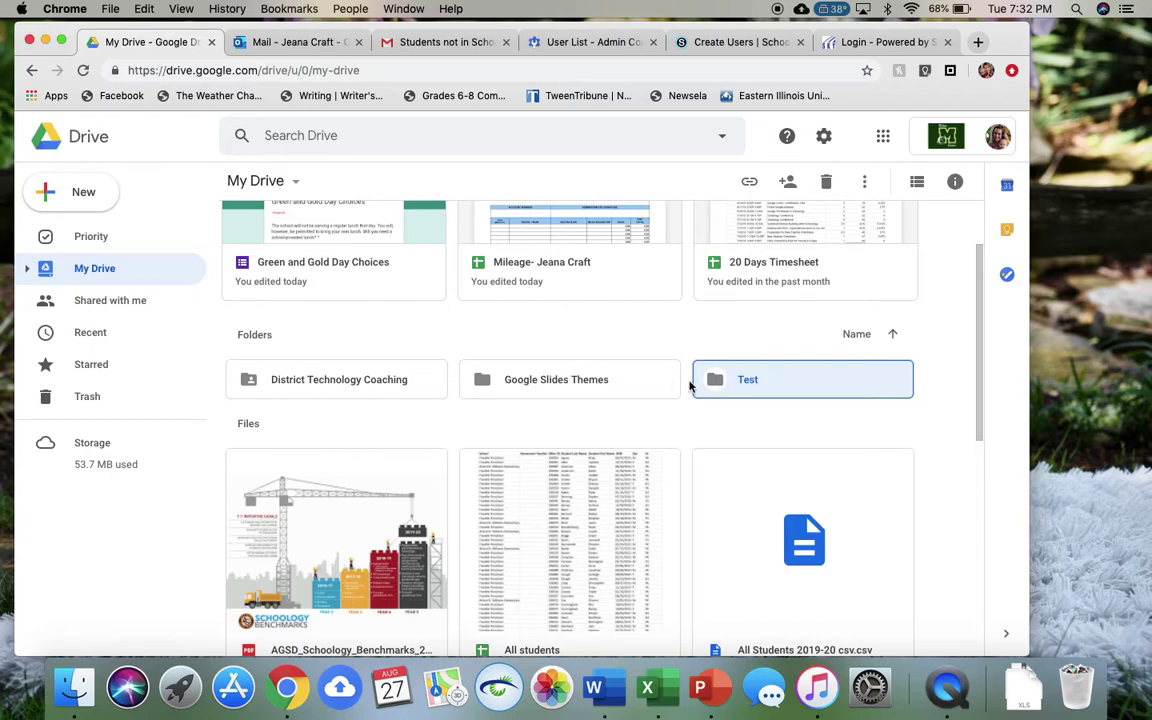
click(358, 379)
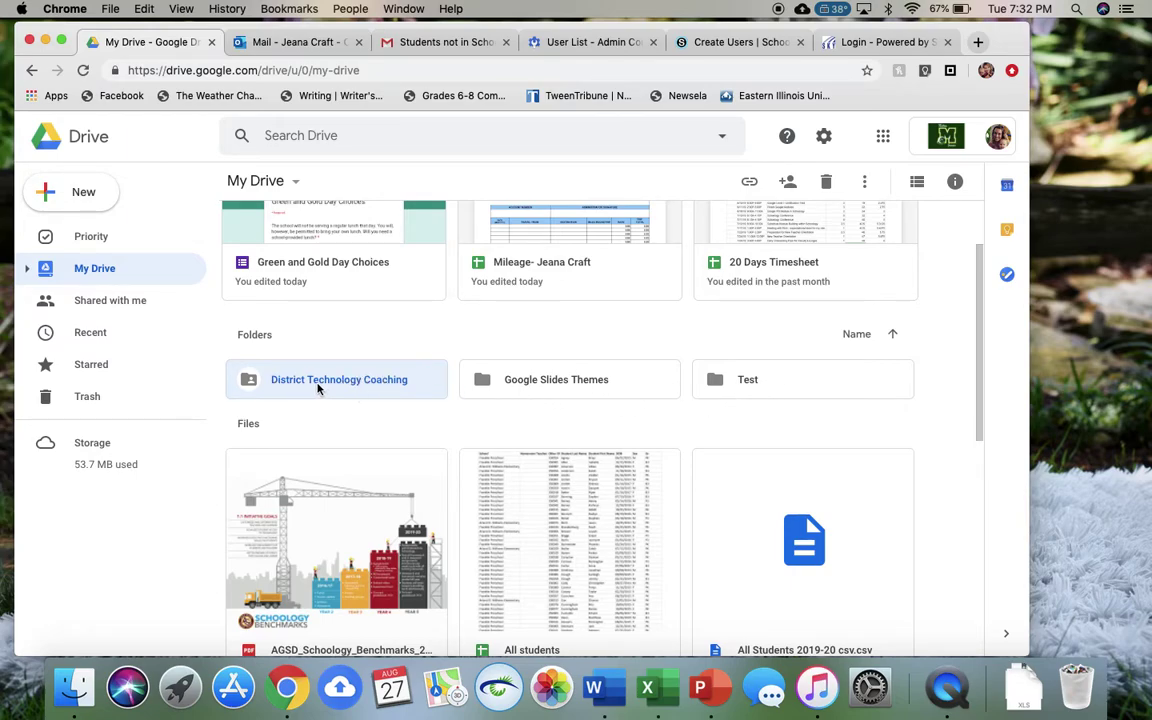
click(732, 390)
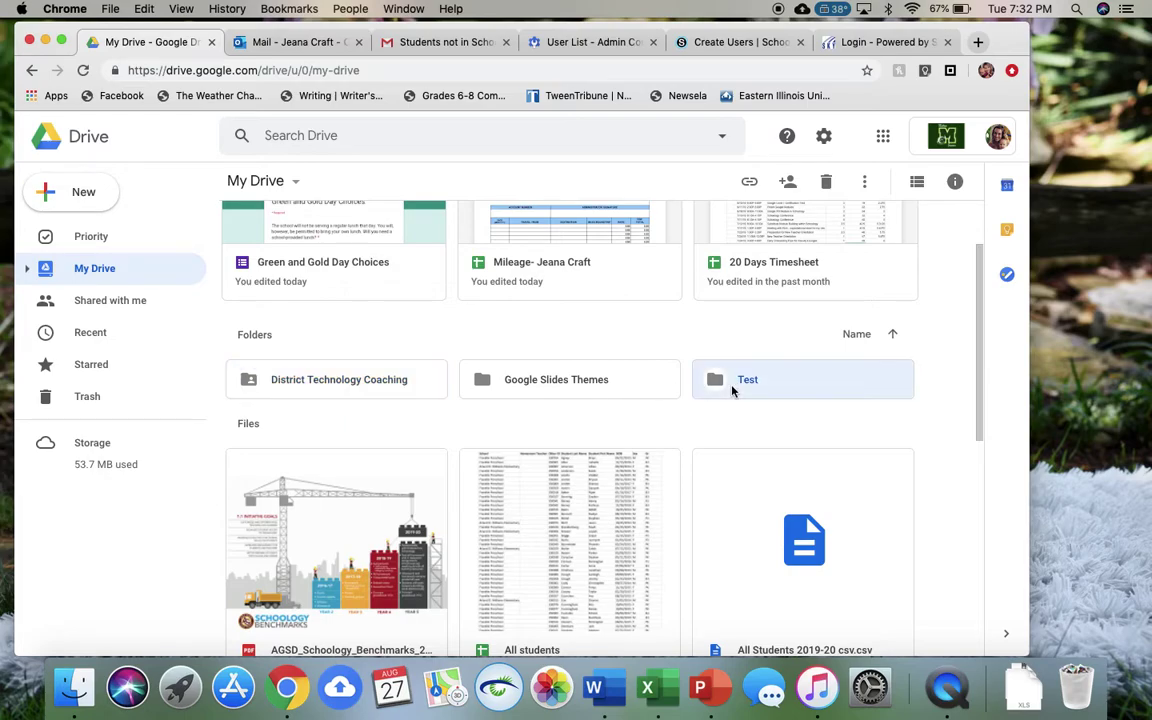
click(788, 183)
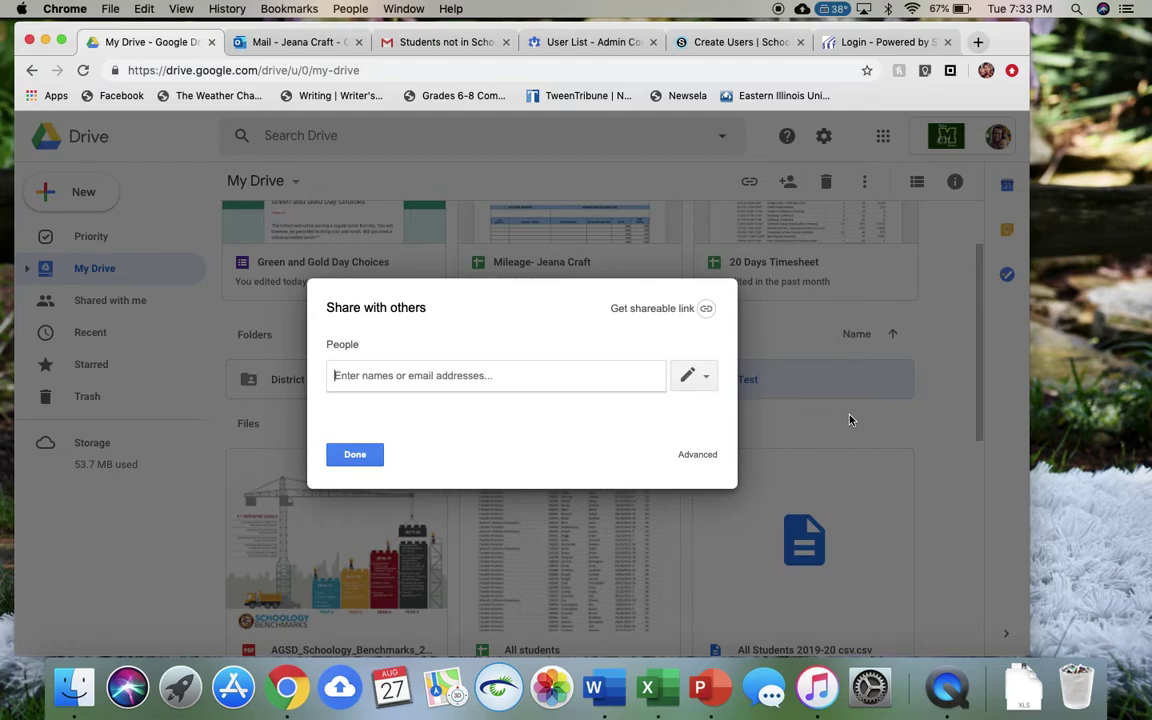
key(Escape)
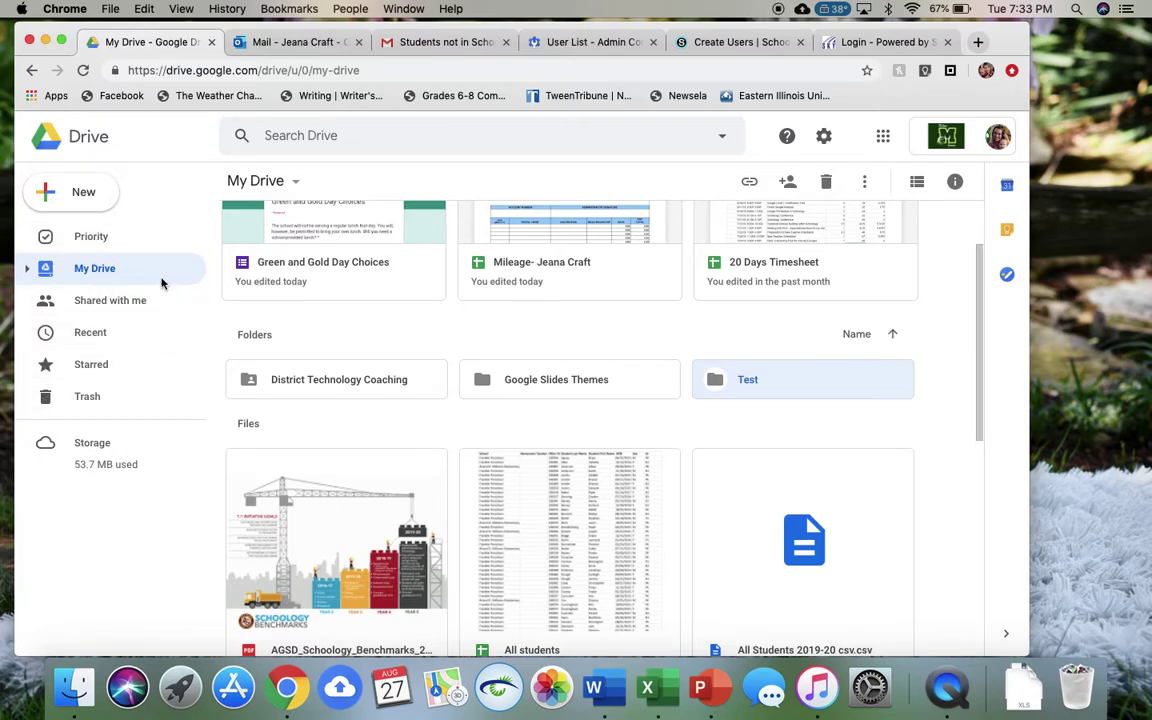
From Shared with me, drag the 082919 MIT Agenda file into My Drive.
click(116, 305)
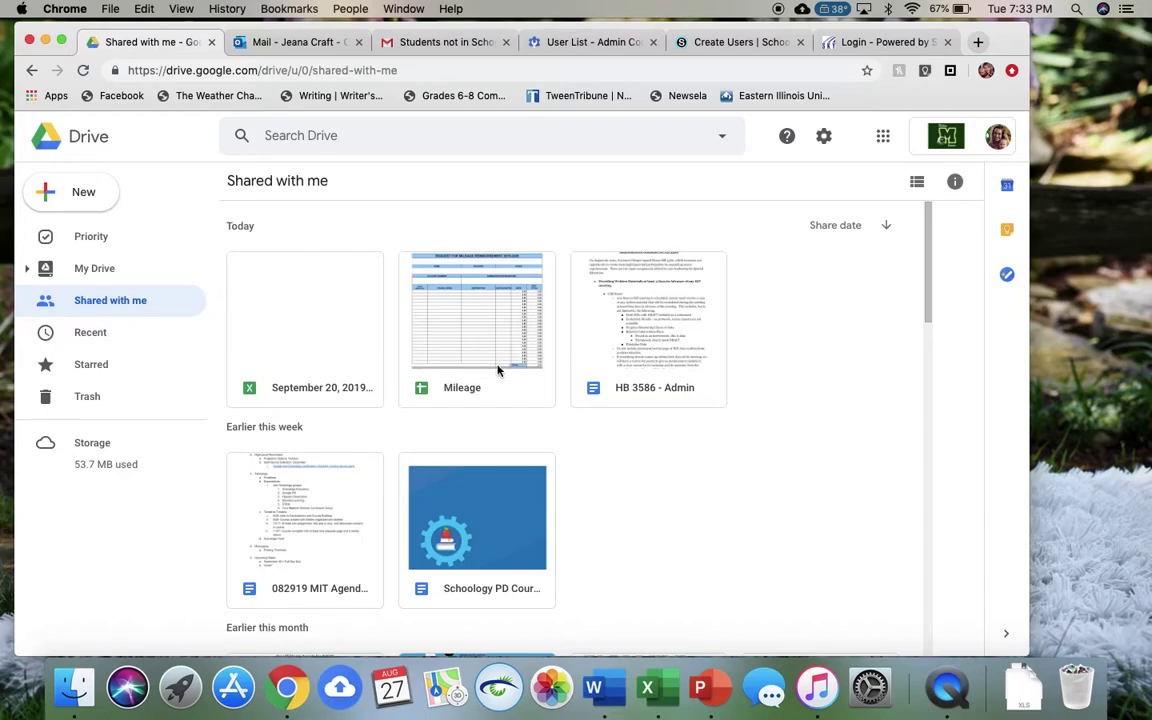
scroll(498, 371, down, 3)
scroll(498, 371, up, 1)
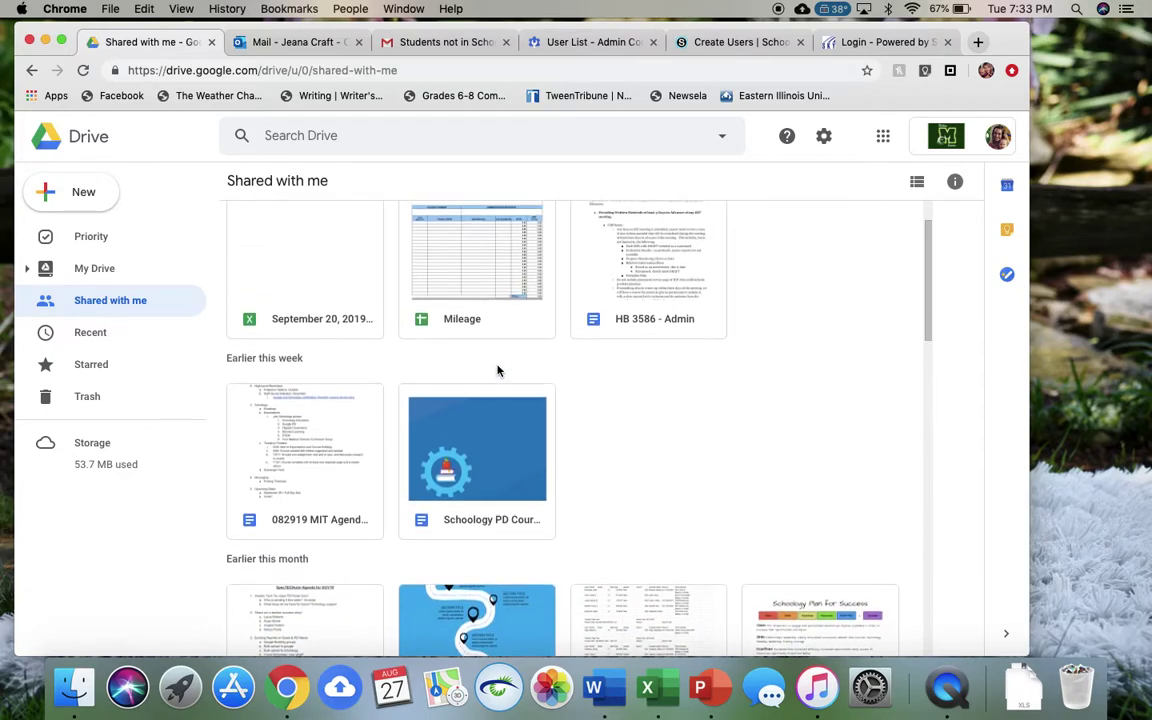
scroll(498, 371, up, 1)
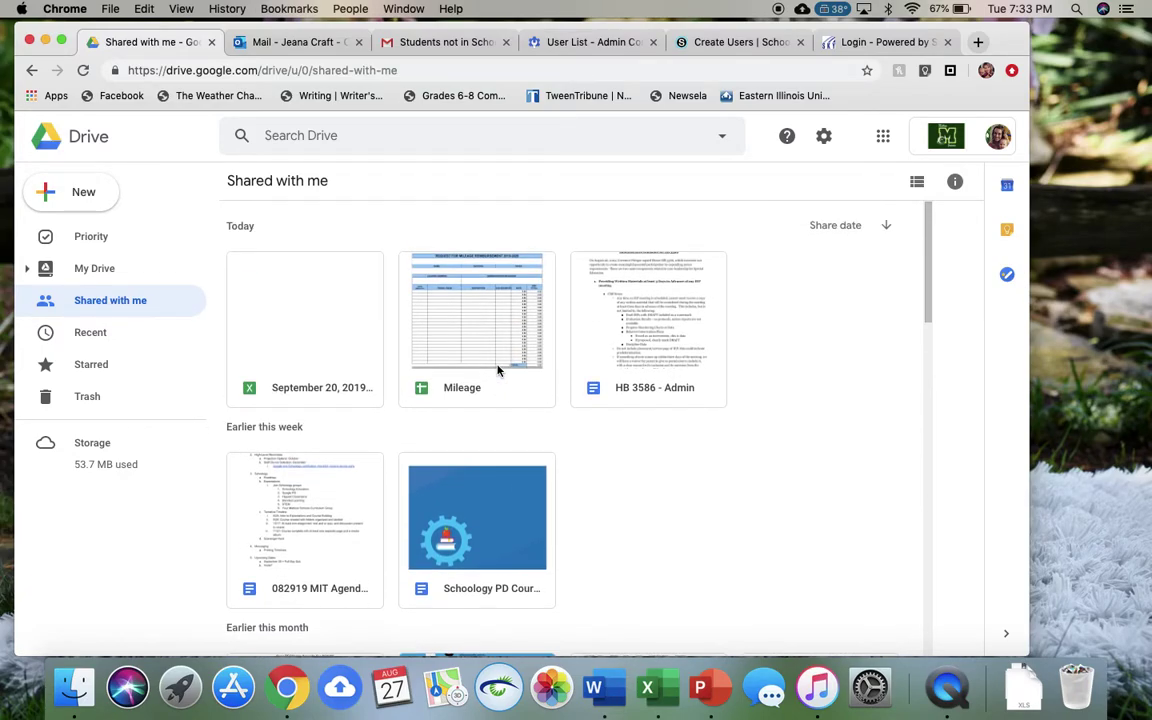
click(338, 512)
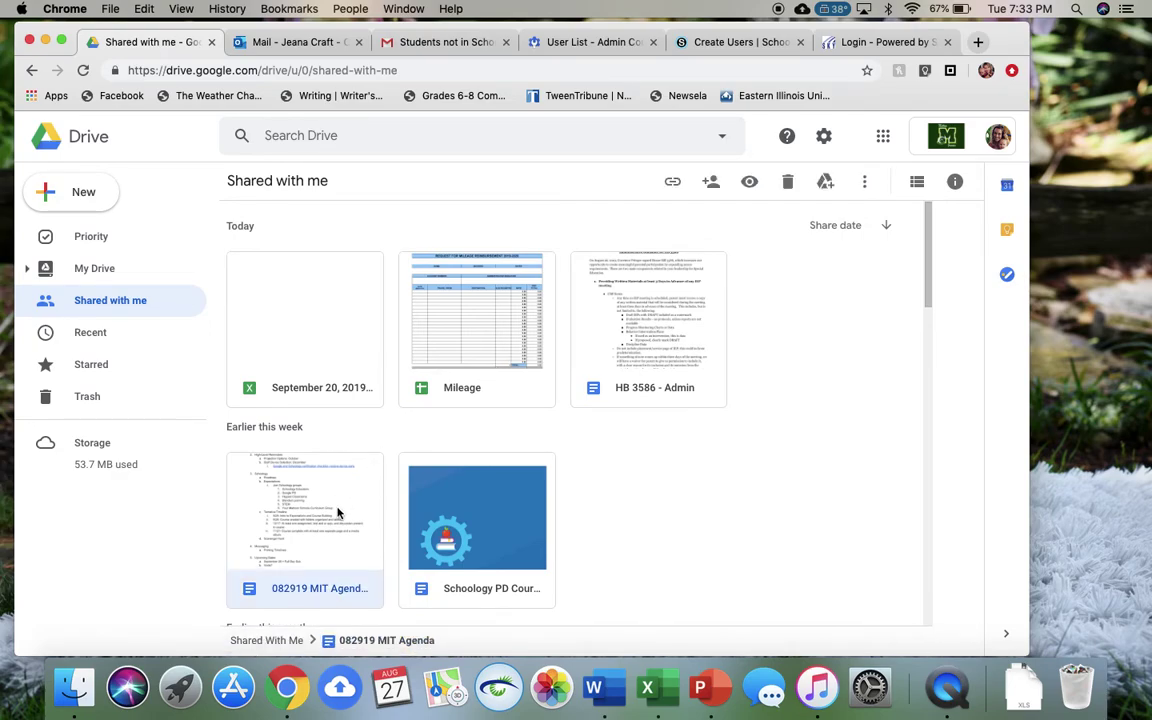
drag(338, 512, 67, 267)
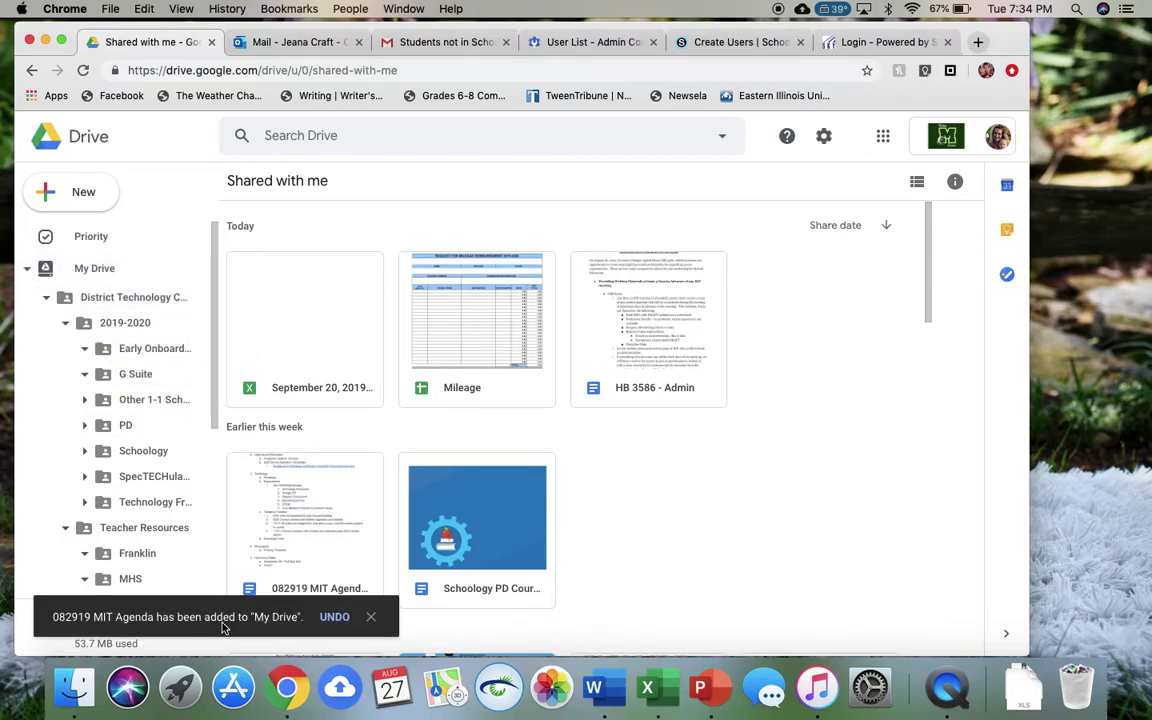
Return to My Drive to check the added agenda and collapse its folder tree.
click(88, 270)
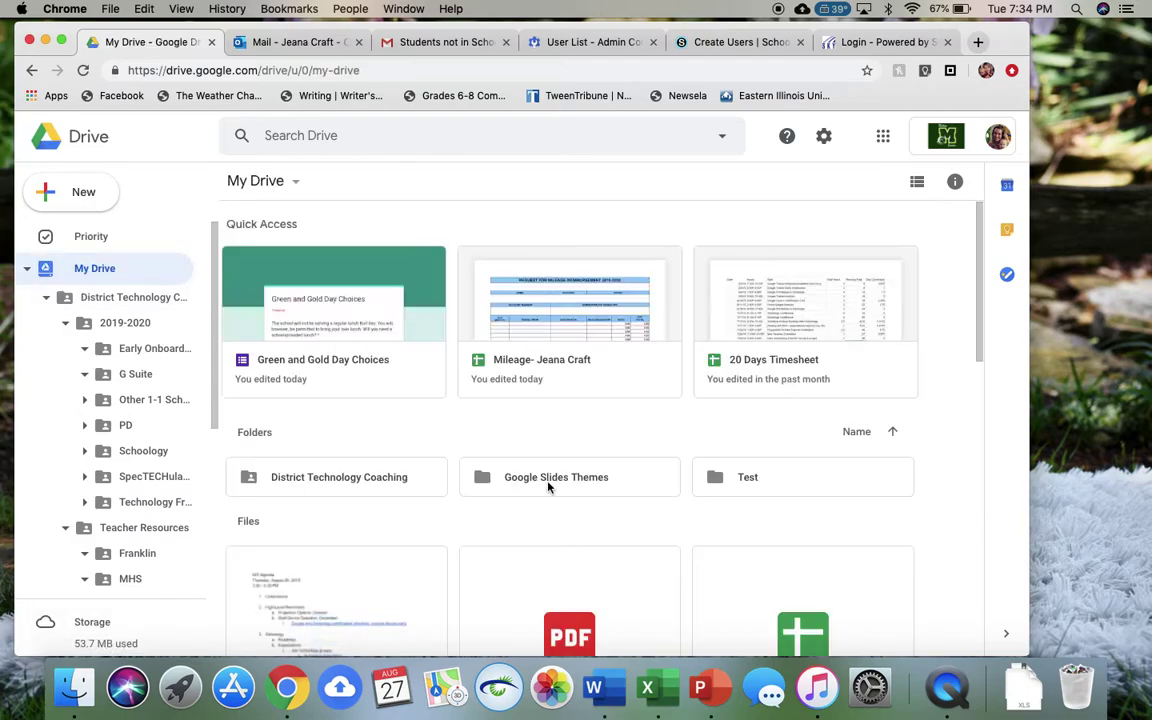
scroll(548, 485, down, 3)
scroll(548, 487, down, 5)
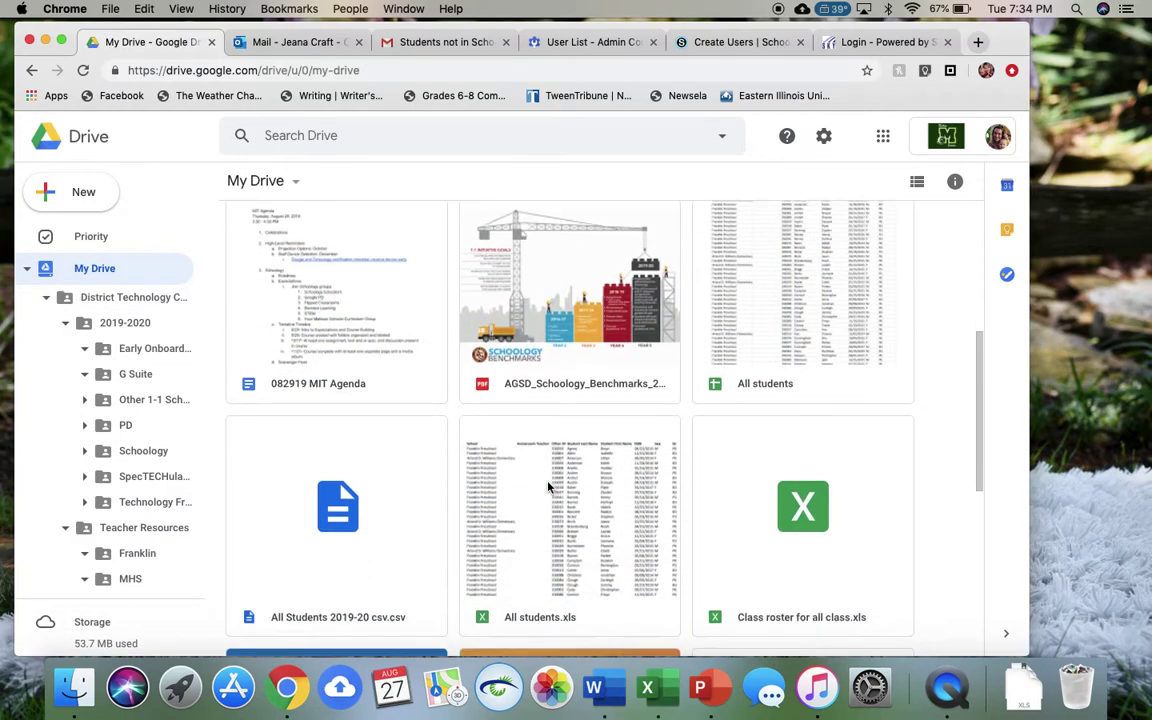
scroll(548, 487, down, 3)
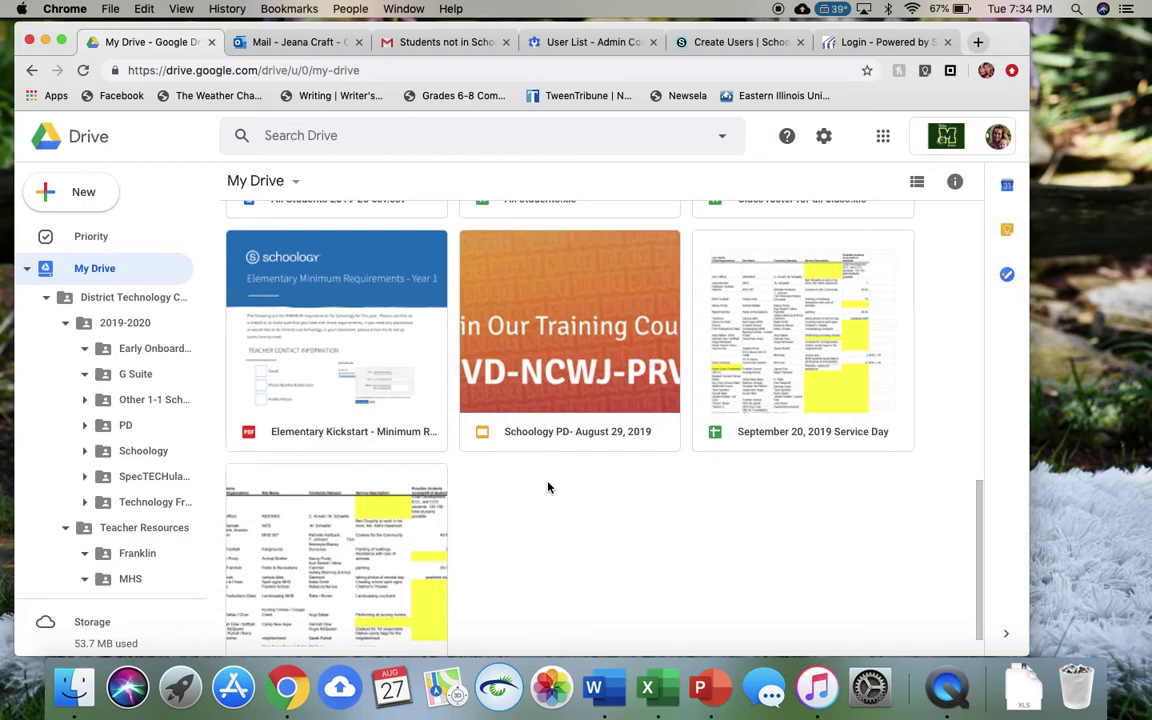
scroll(548, 487, up, 2)
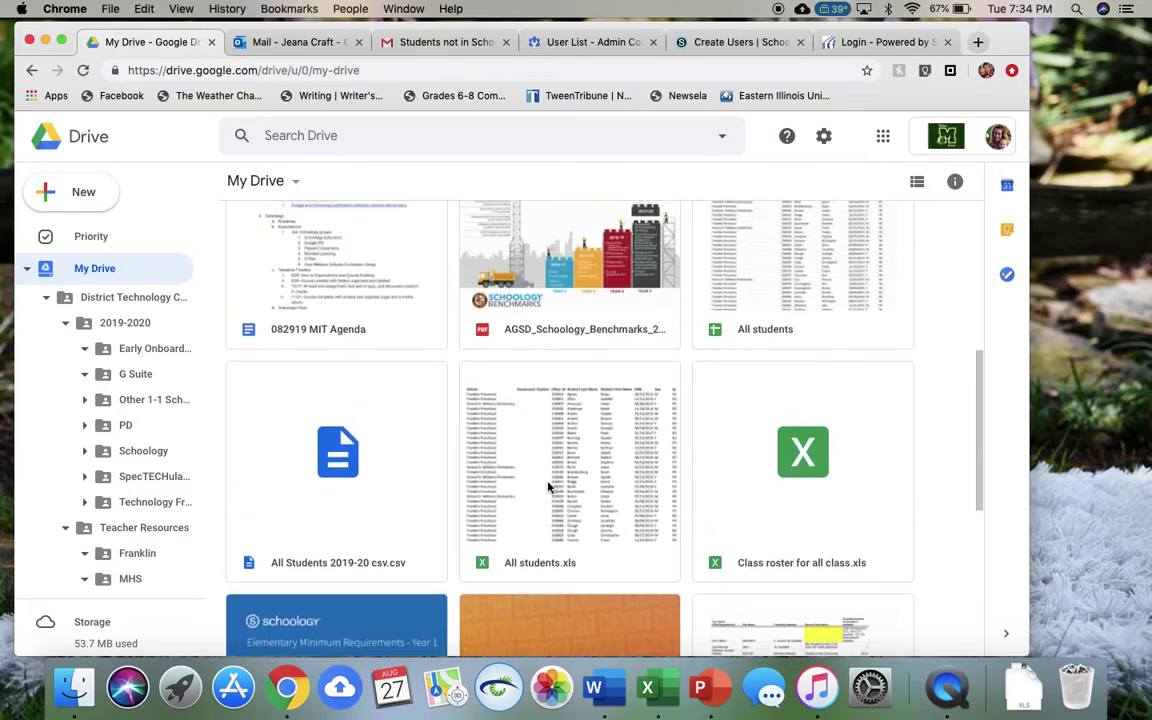
scroll(548, 487, up, 3)
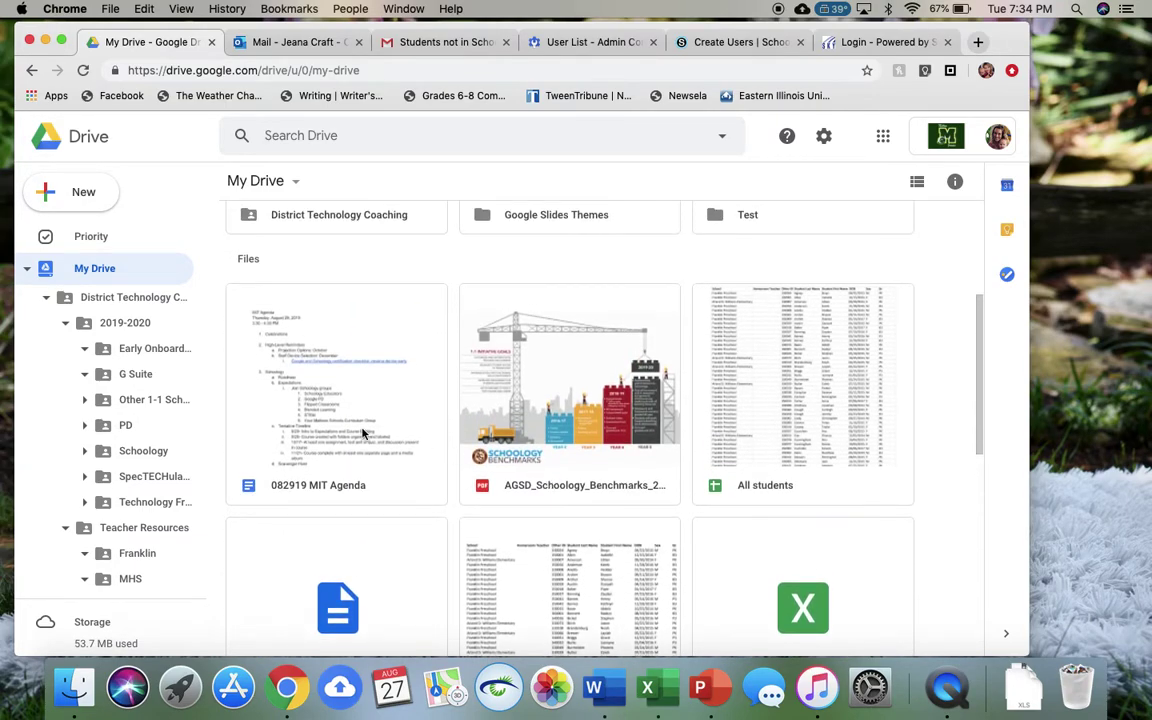
click(27, 270)
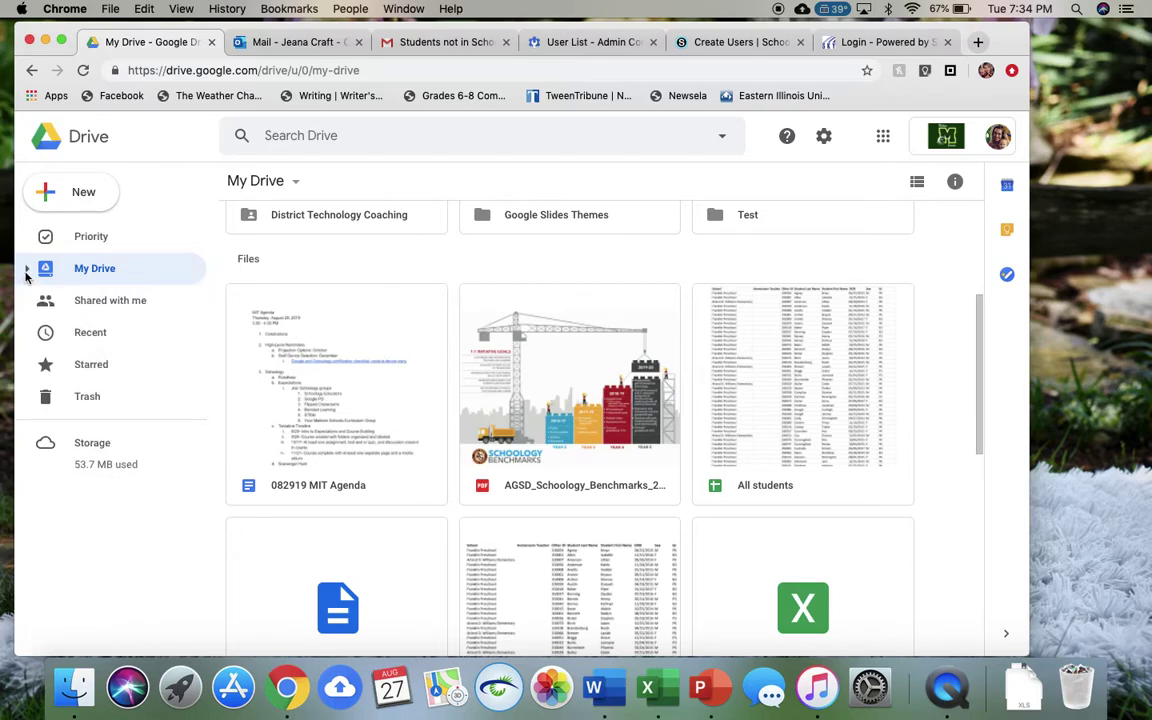
Look through Recent files, then view the four files on the Starred page.
click(92, 332)
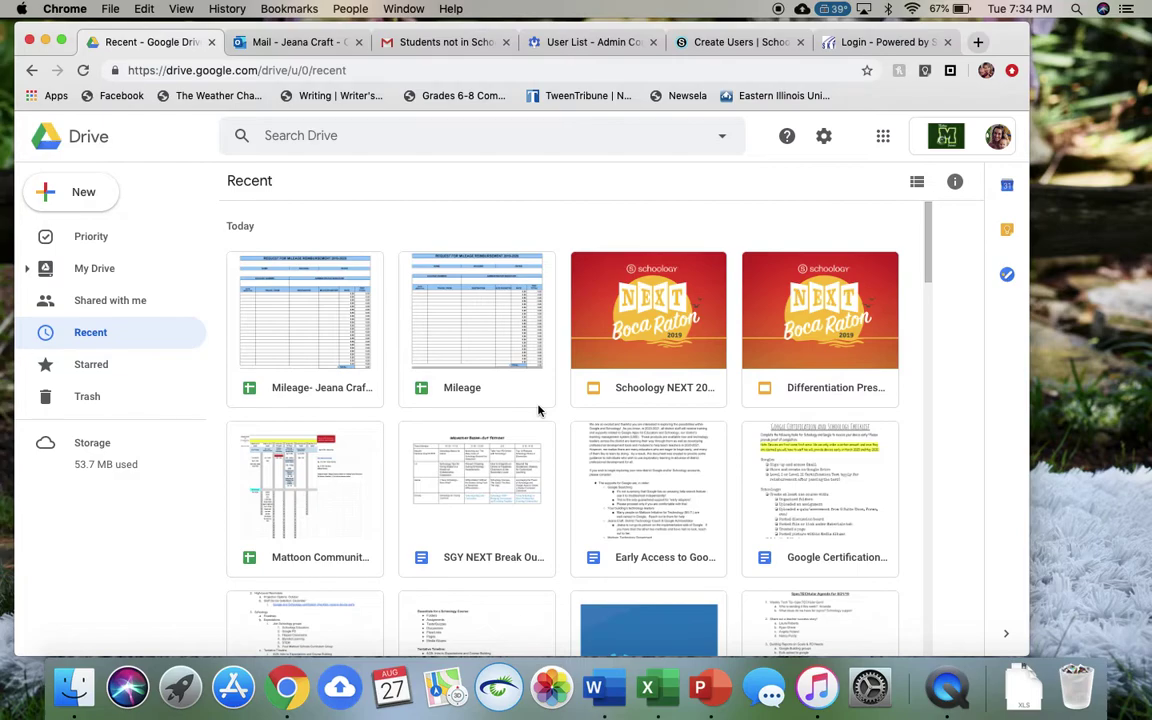
scroll(538, 410, down, 1)
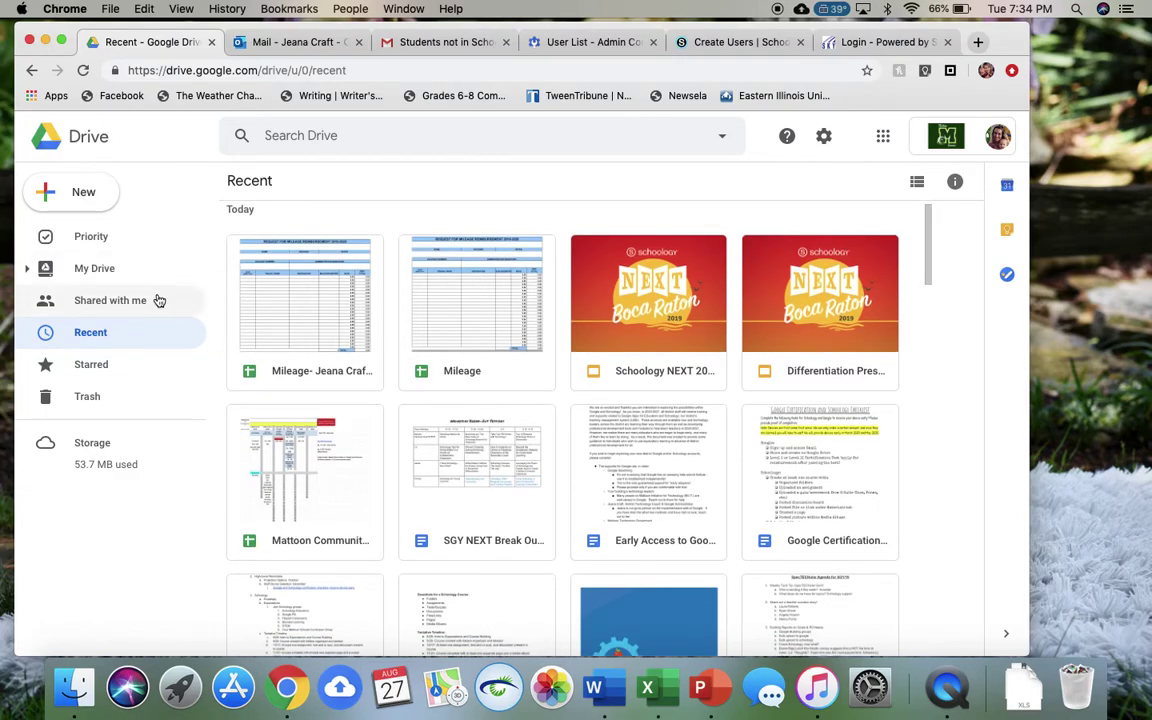
click(87, 370)
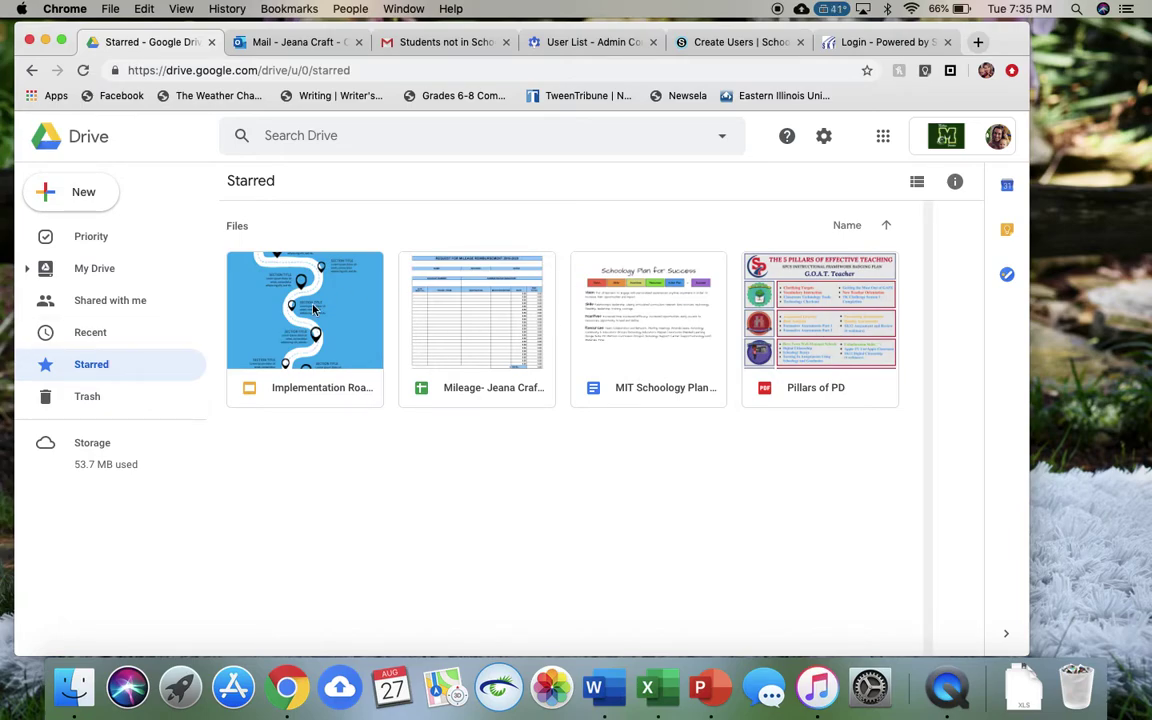
Star 082919 MIT Agenda in My Drive and confirm it among the five starred files.
click(121, 270)
scroll(408, 497, down, 1)
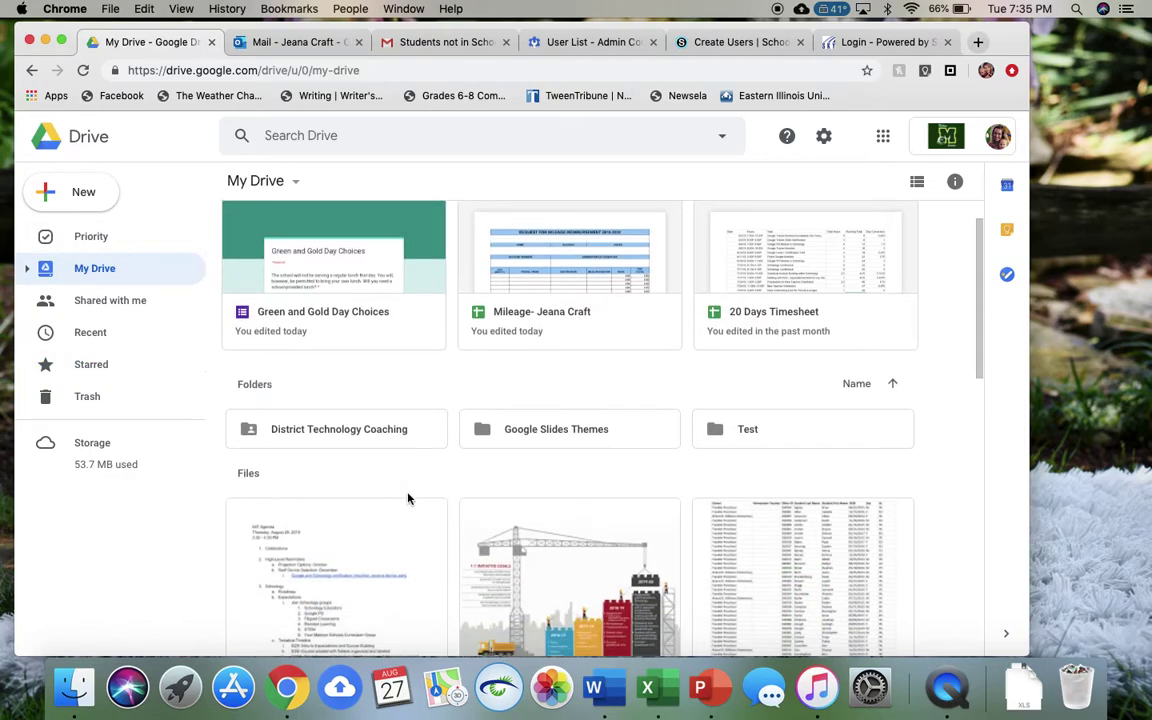
scroll(408, 497, down, 5)
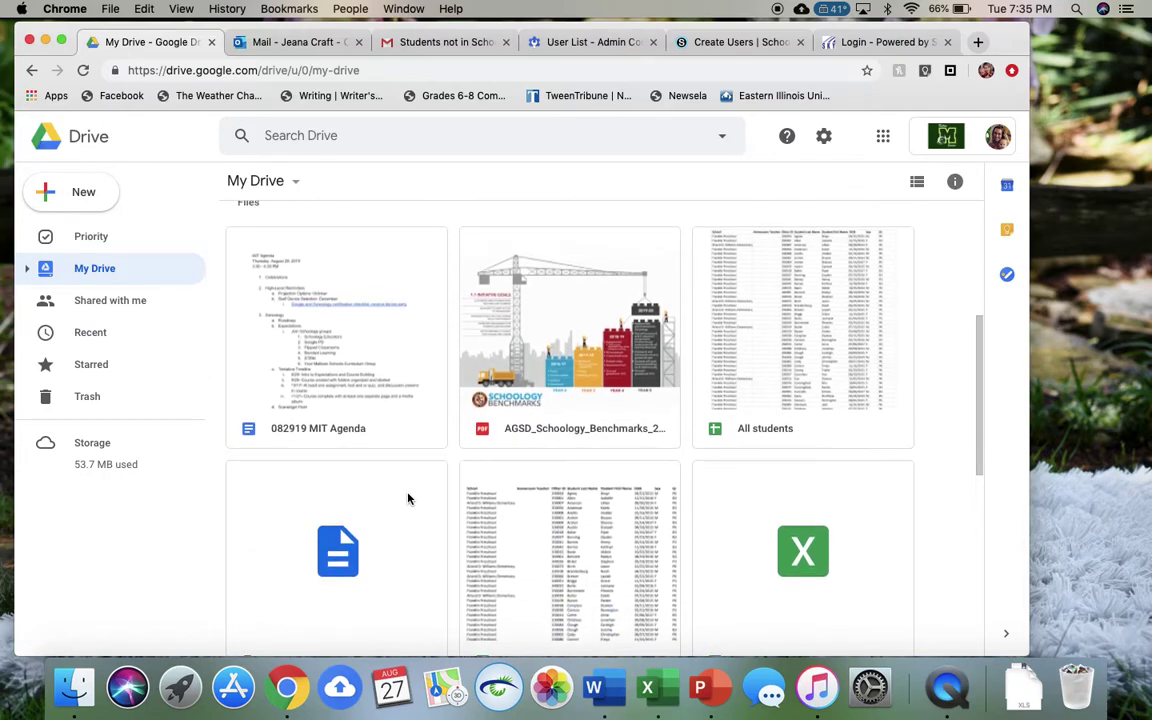
scroll(408, 497, up, 2)
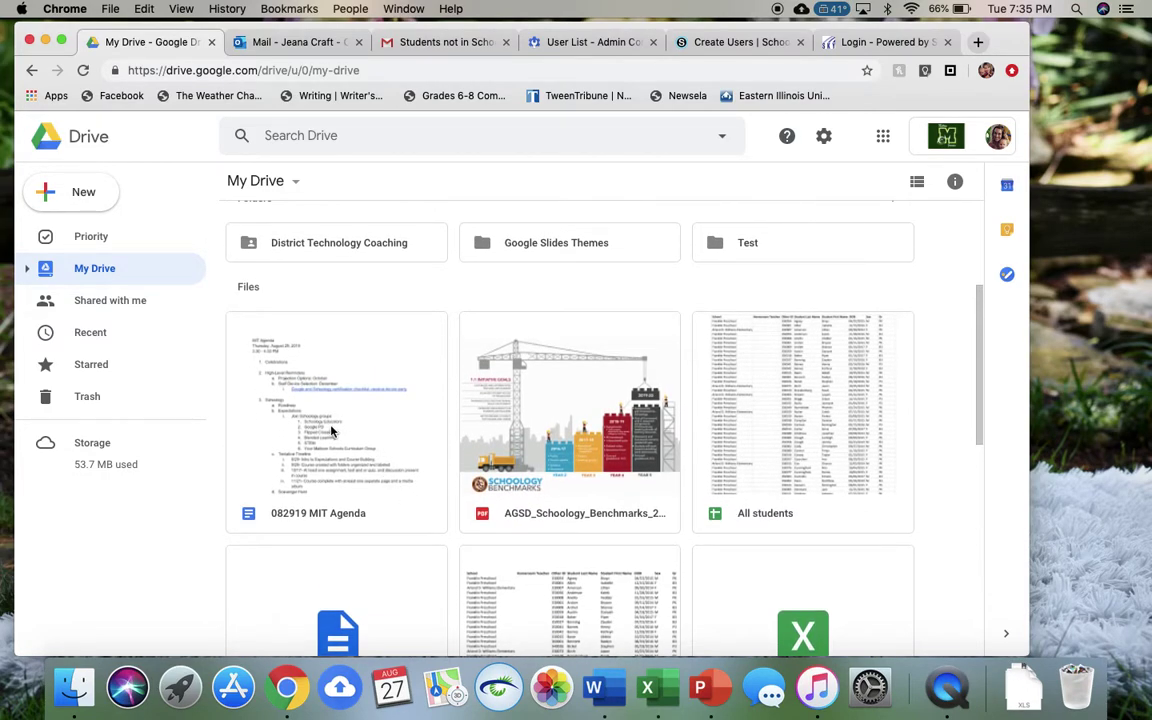
right_click(333, 431)
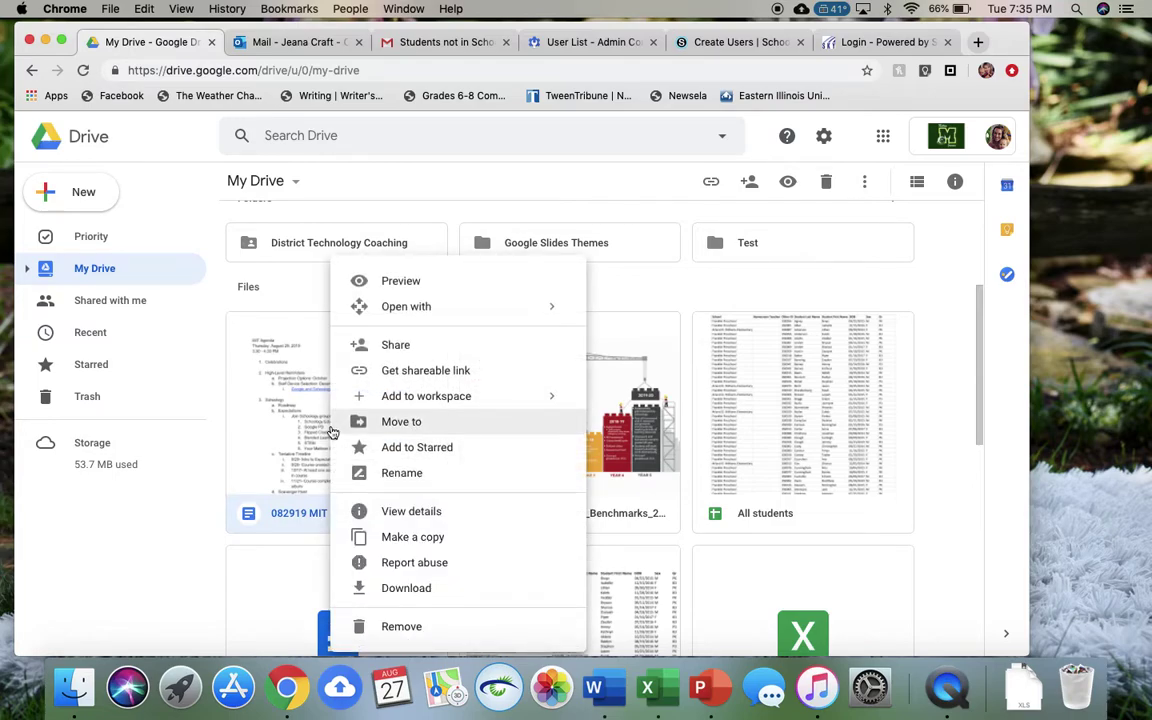
click(427, 453)
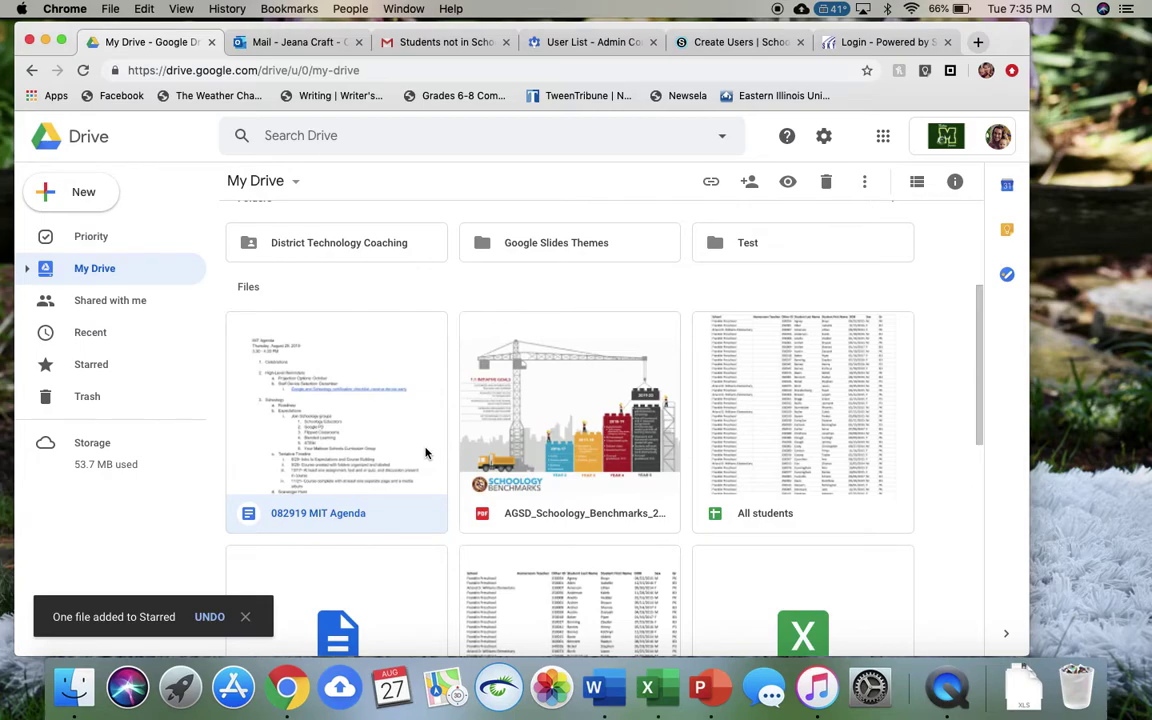
click(85, 370)
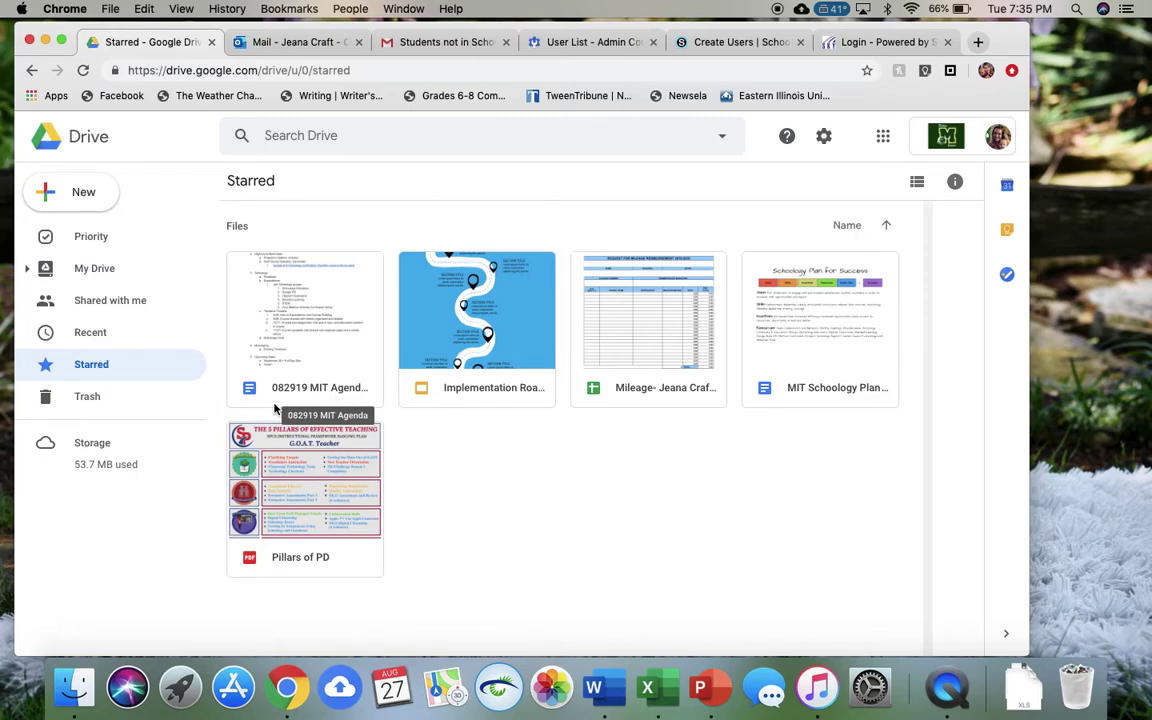
View the Trash and check a trashed file's Restore/Delete forever options without using them.
click(82, 398)
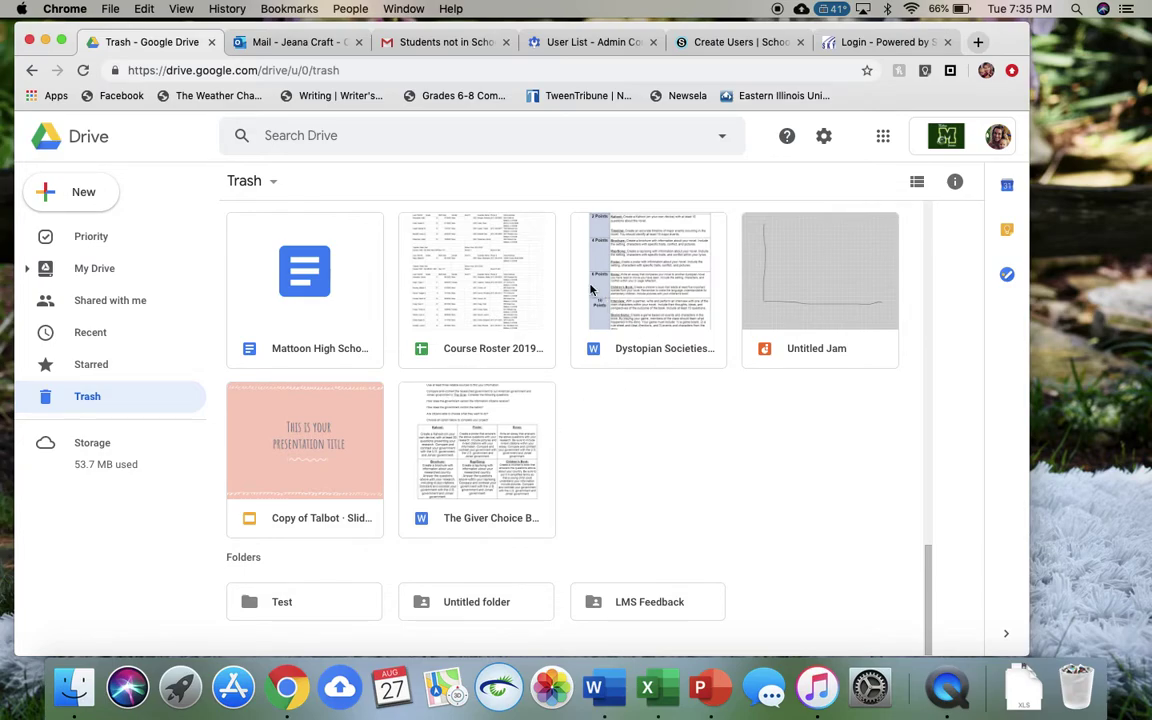
right_click(340, 297)
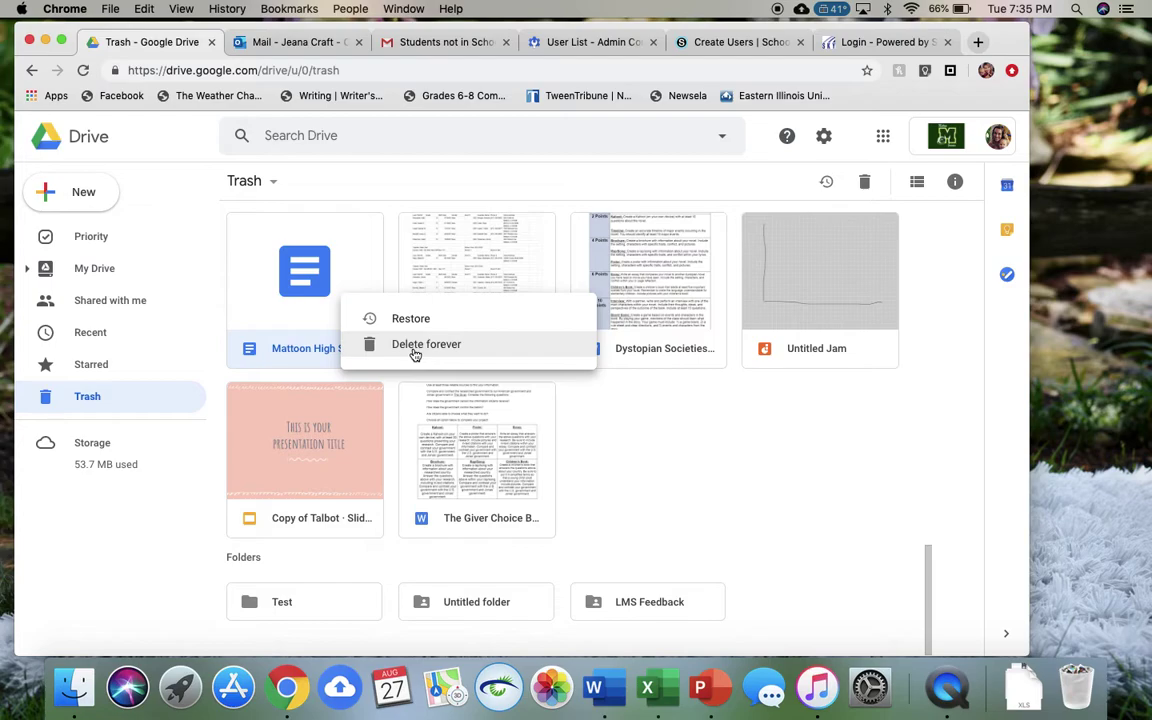
click(137, 544)
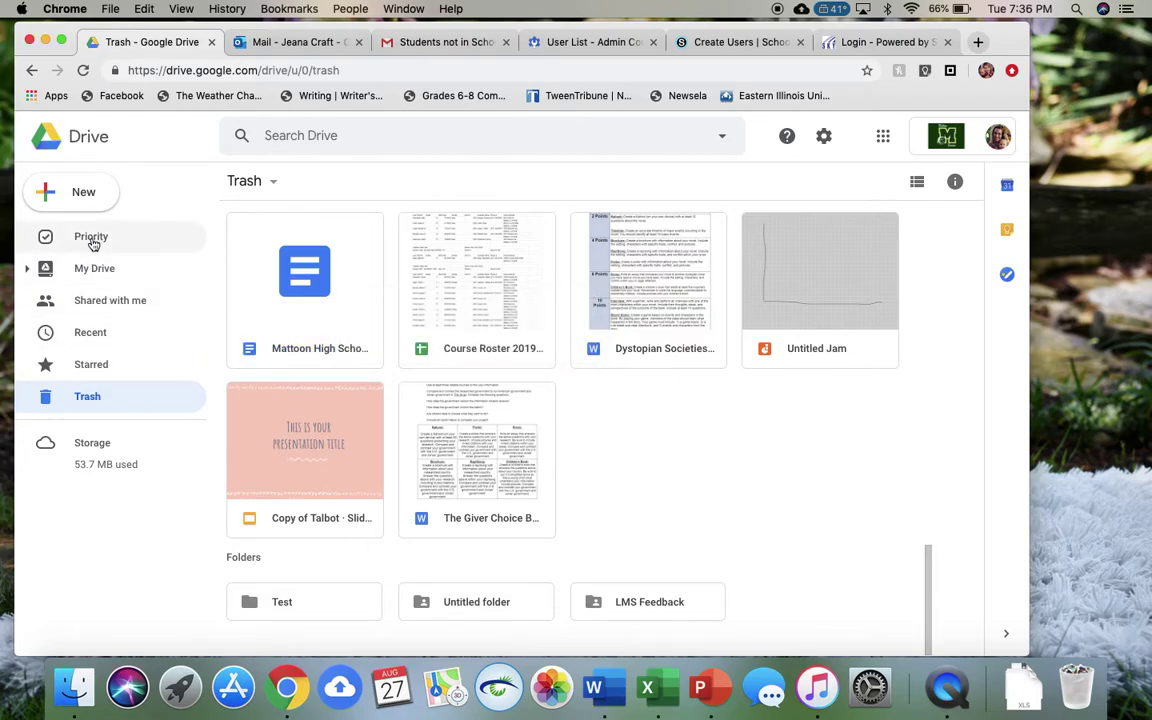
Upload Dystopian Societies Choice Board.docx from the computer into My Drive.
click(96, 269)
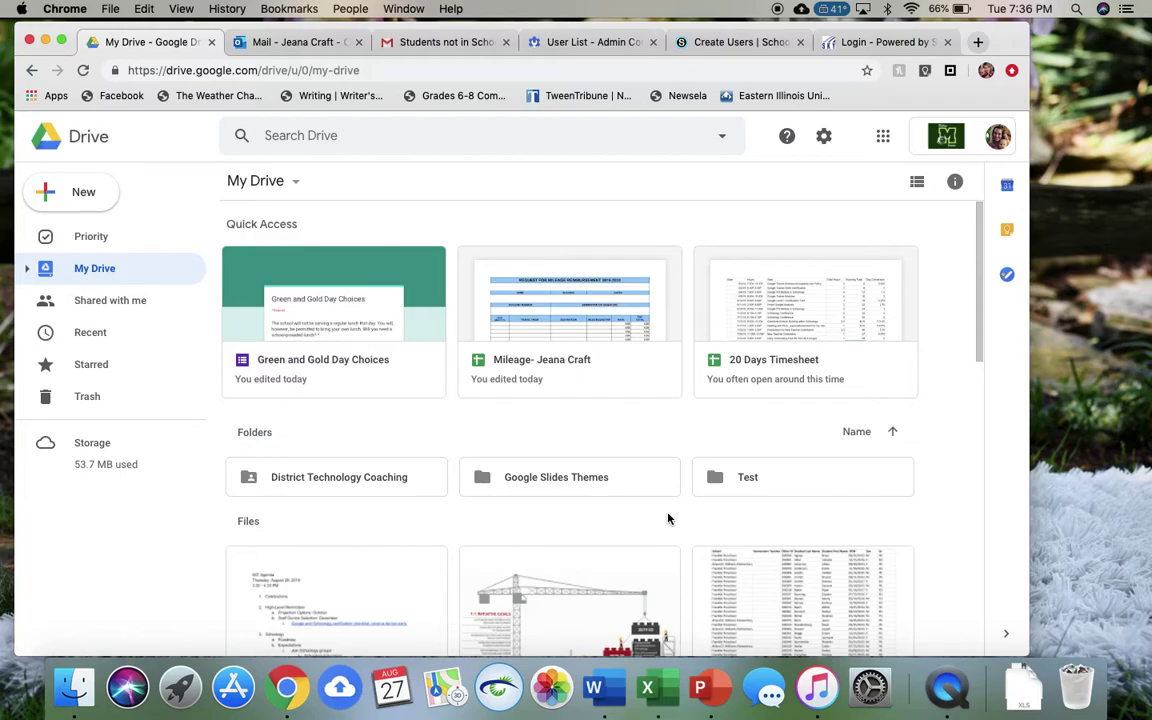
right_click(737, 535)
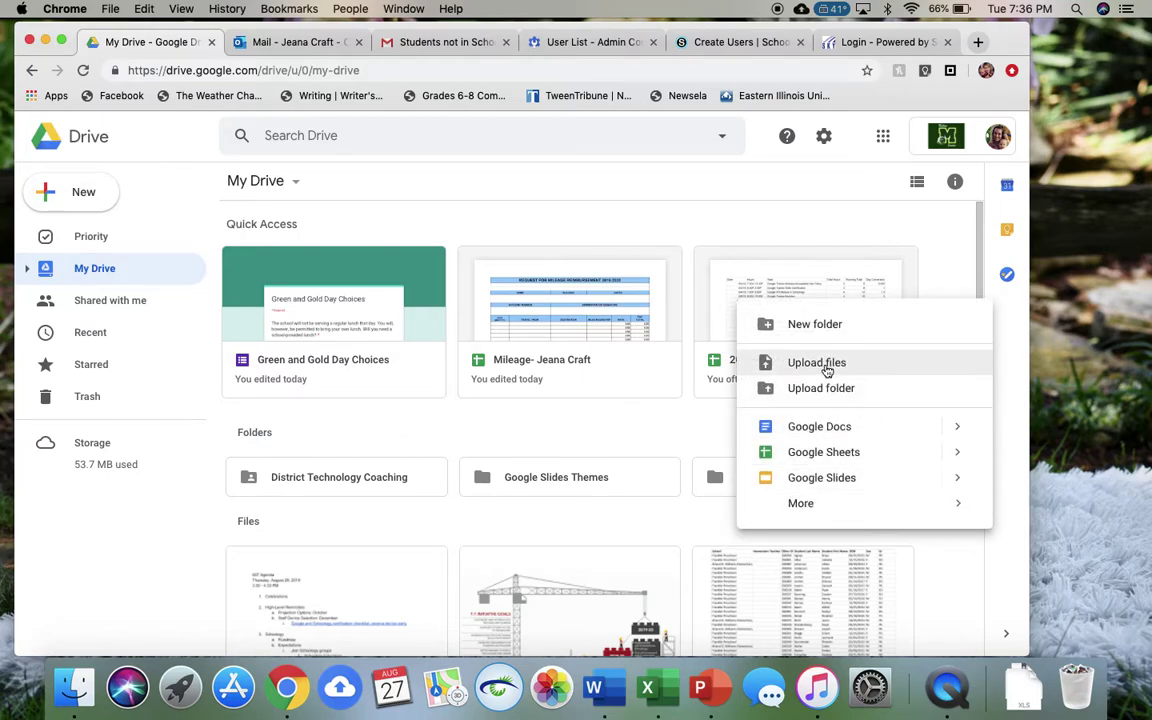
click(103, 200)
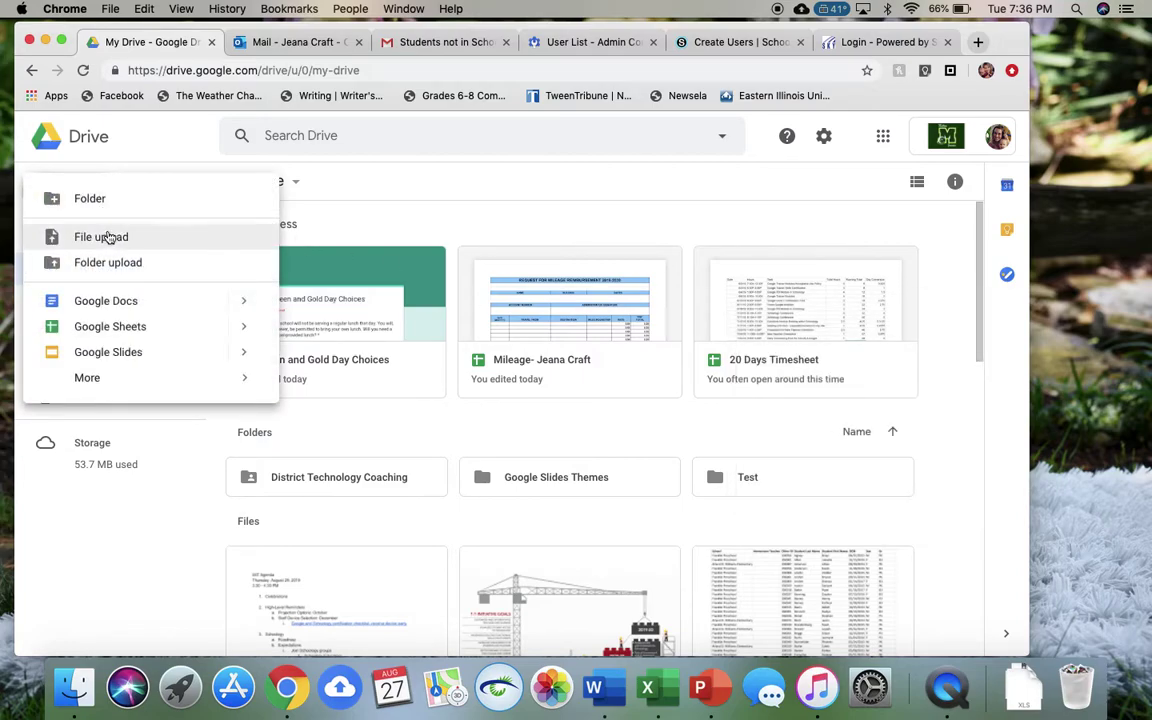
click(104, 238)
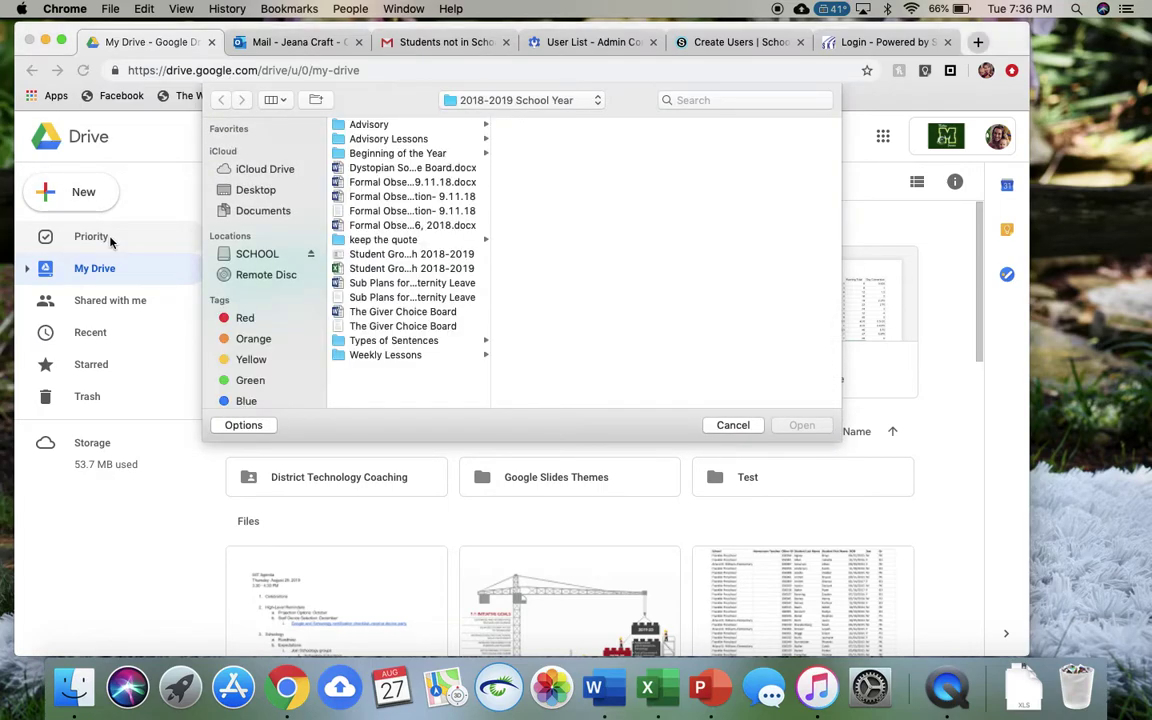
click(406, 169)
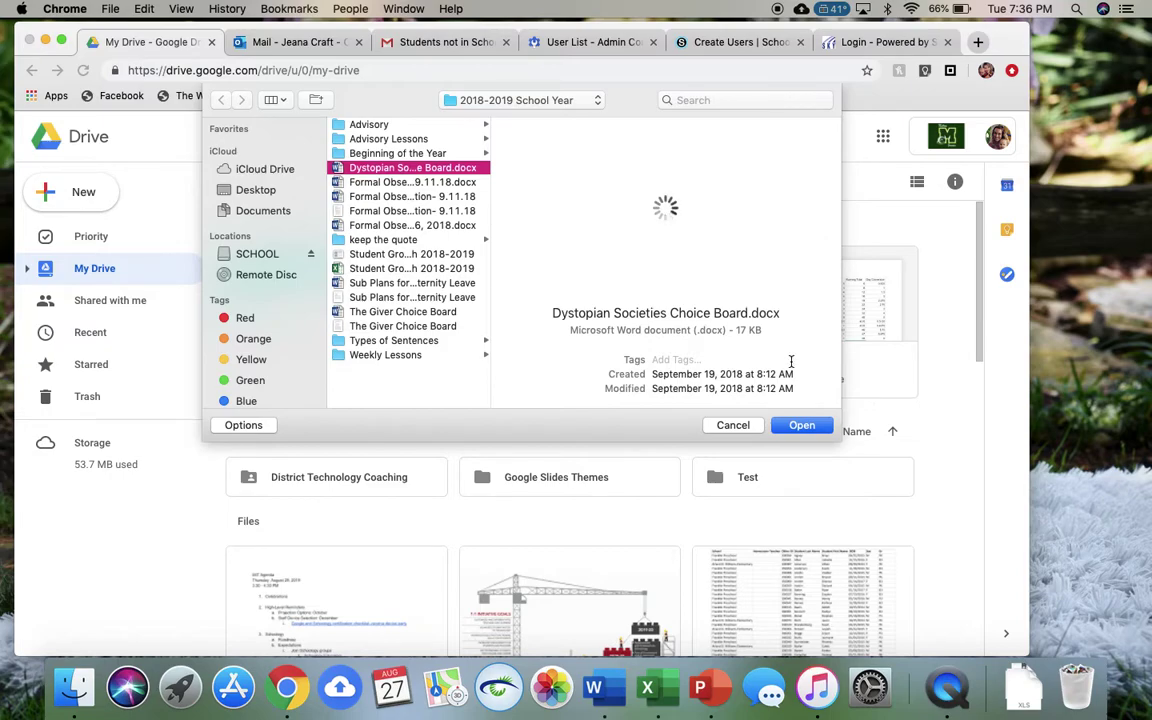
click(801, 426)
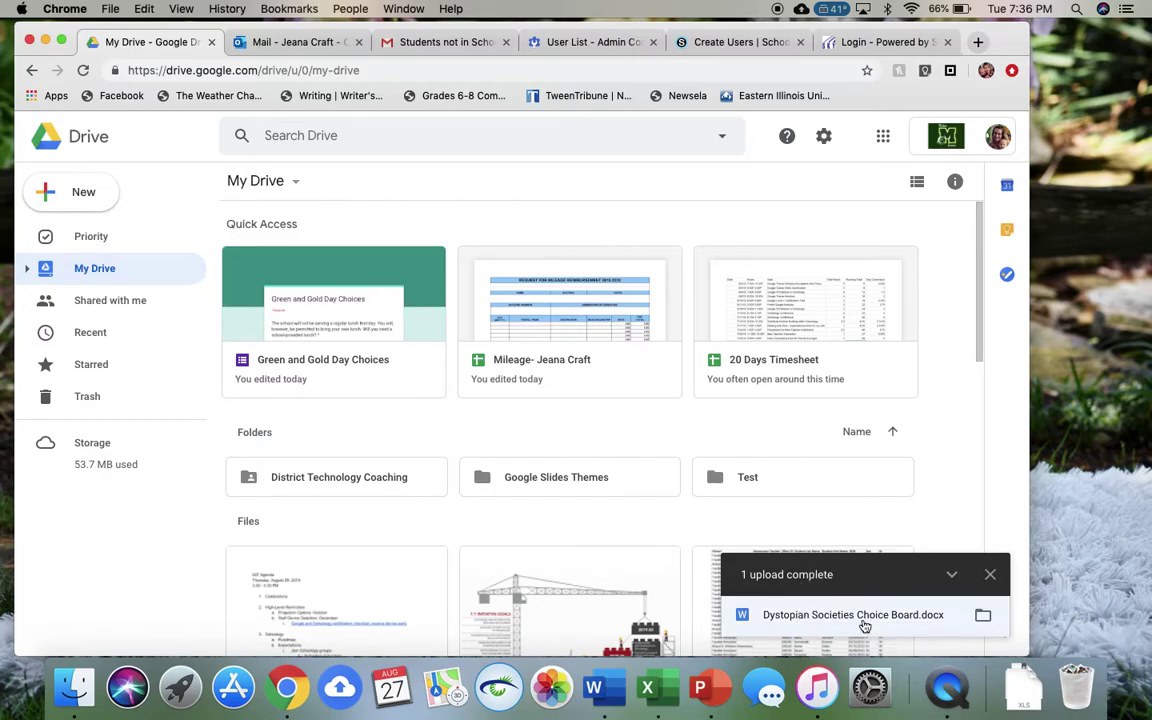
Dismiss the upload notice and open Dystopian Societies Choice Board.docx in full-screen preview.
scroll(606, 540, down, 10)
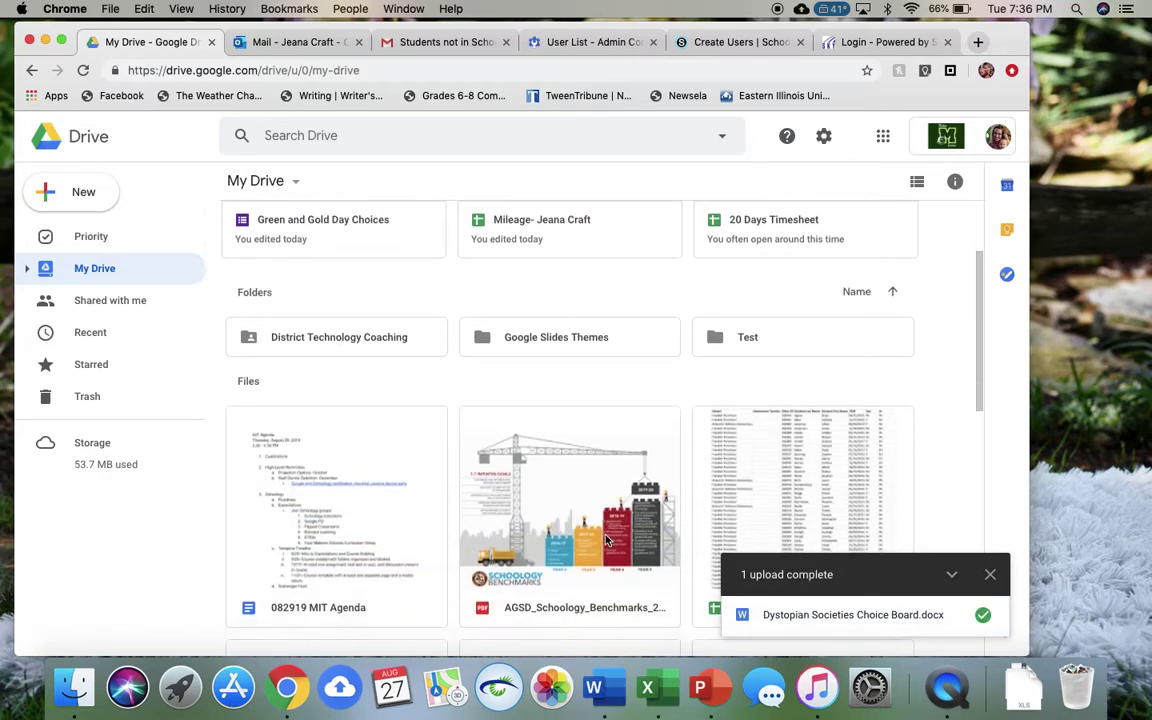
scroll(606, 540, down, 5)
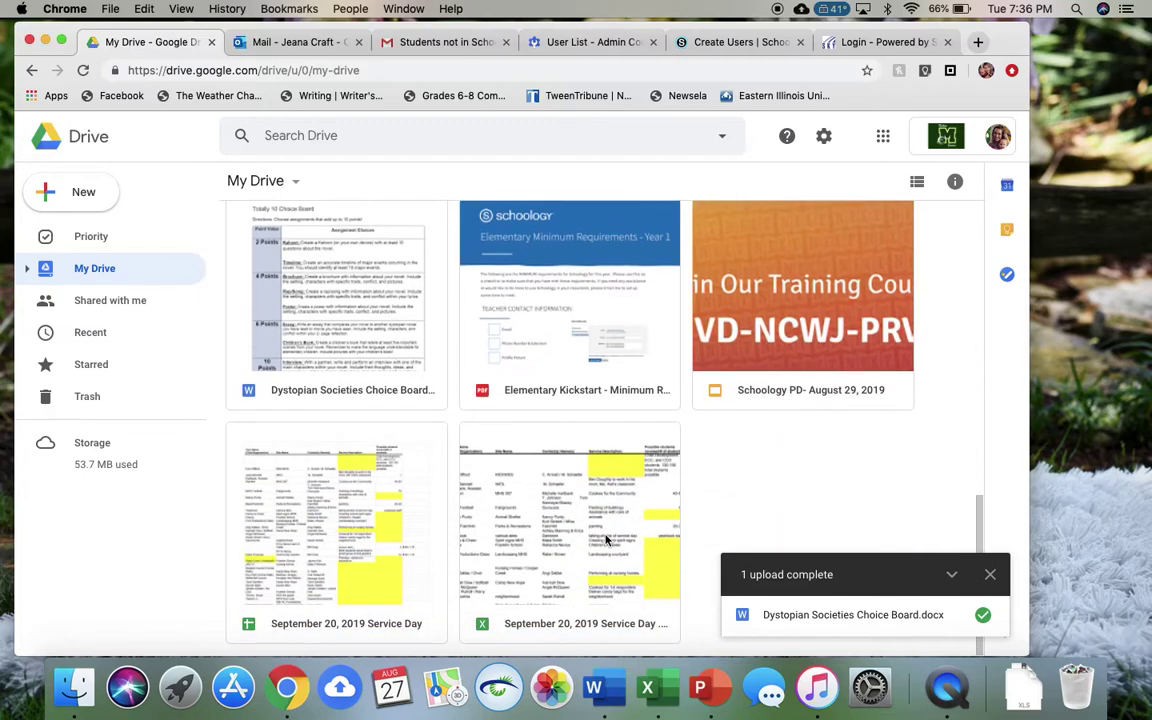
click(990, 574)
scroll(830, 542, up, 13)
scroll(760, 515, down, 7)
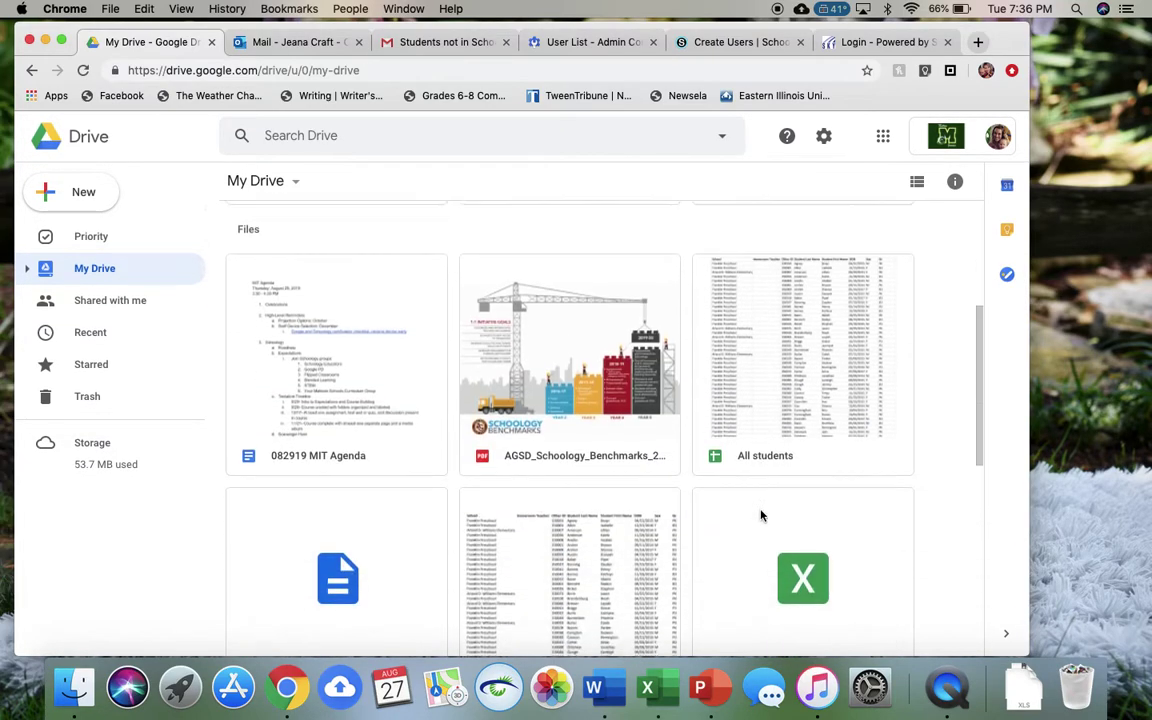
scroll(760, 515, down, 6)
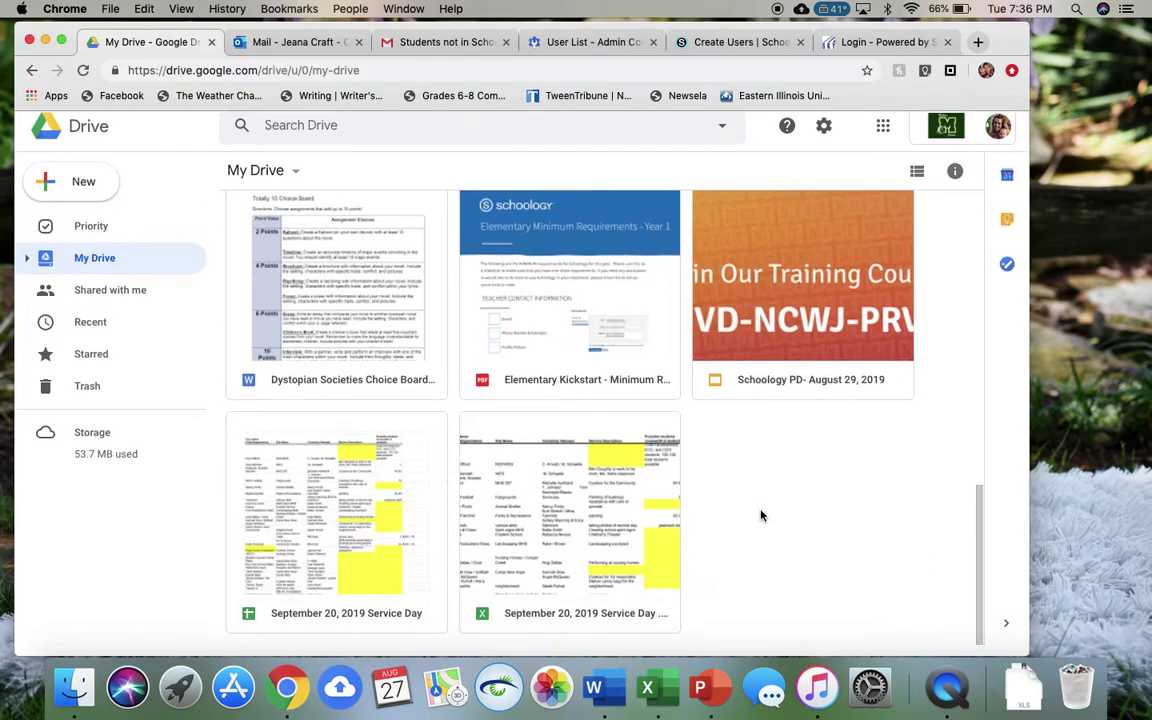
scroll(760, 515, up, 3)
scroll(760, 515, up, 1)
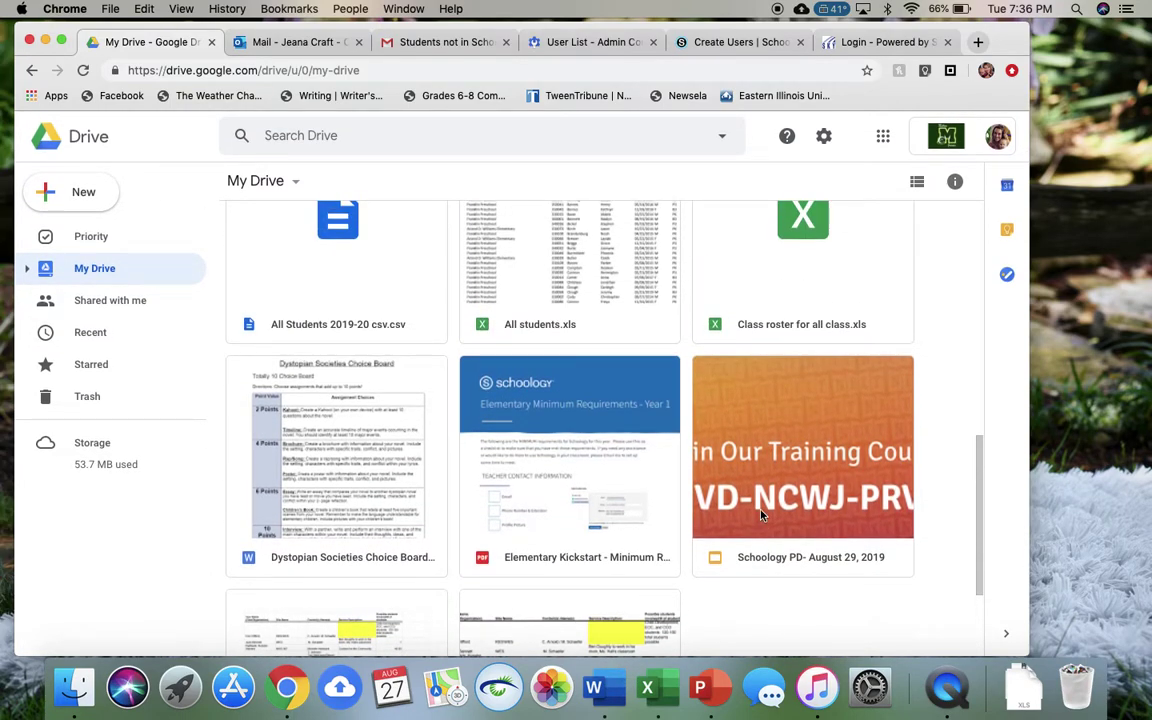
double_click(327, 453)
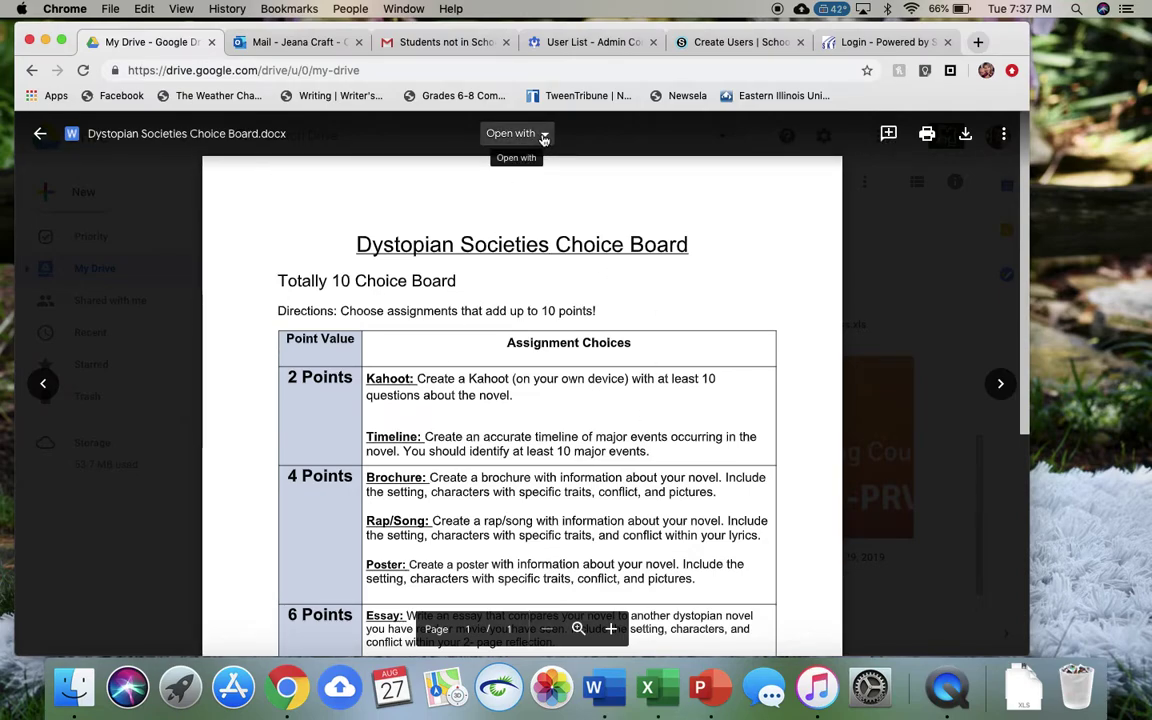
click(543, 137)
Open the Word file in Google Docs, scroll through it, then return to the Drive tab.
click(553, 216)
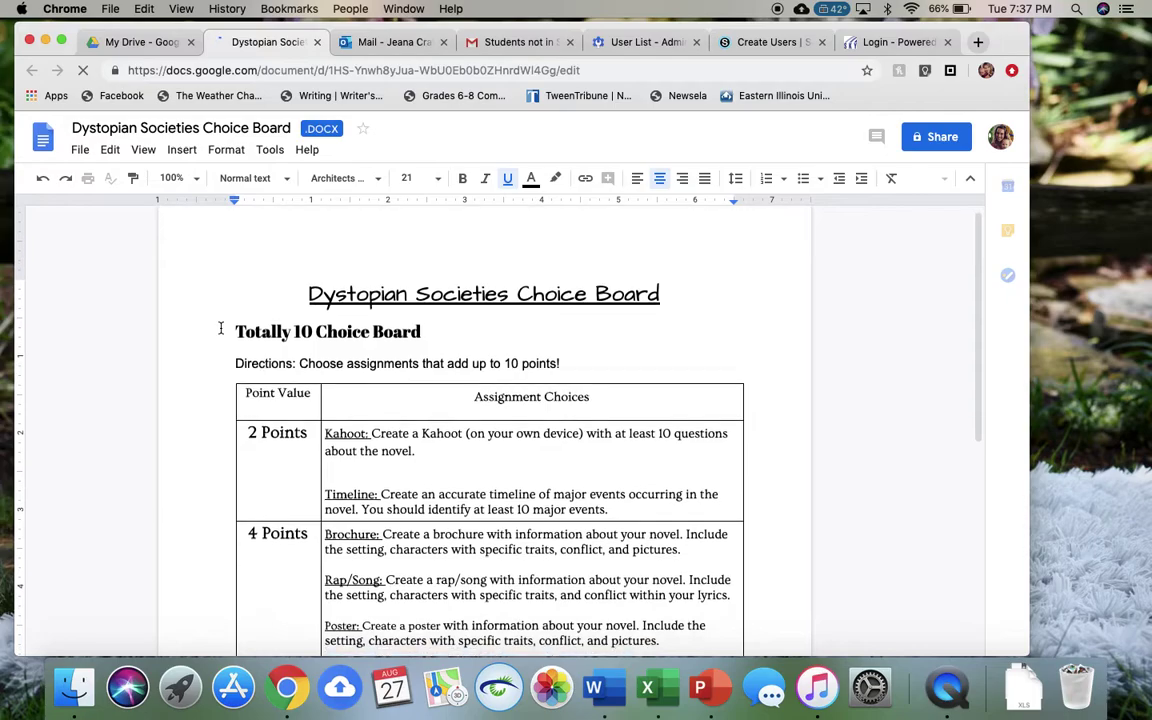
scroll(221, 327, down, 3)
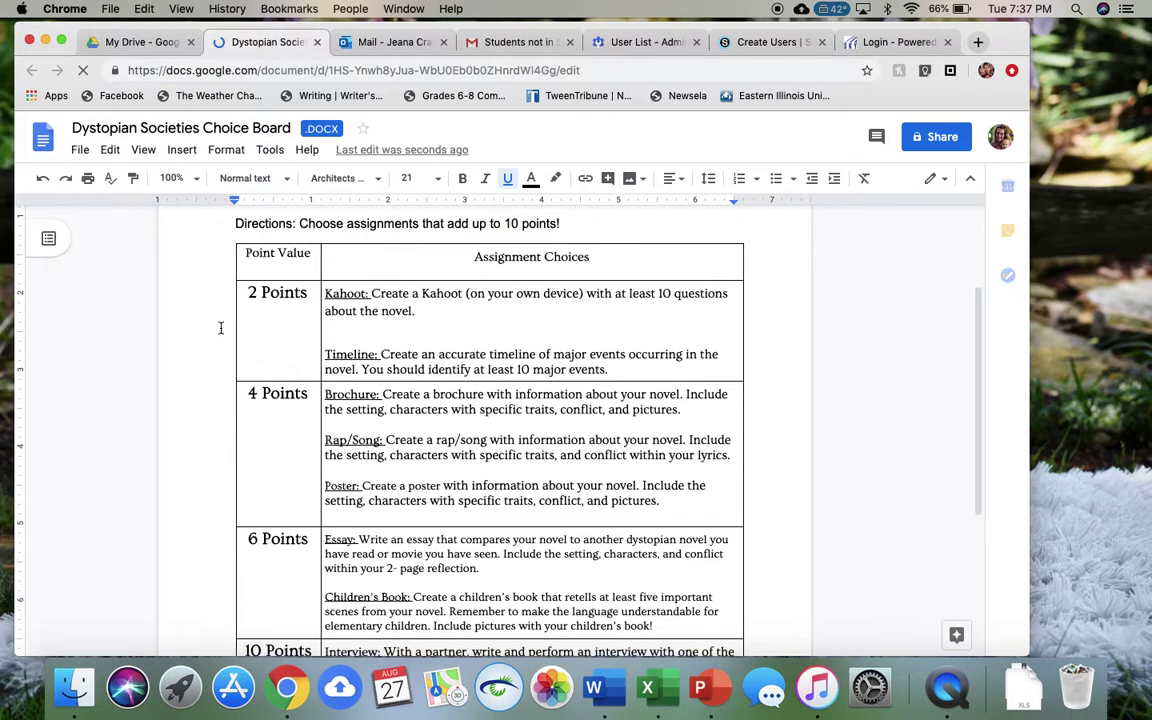
scroll(221, 327, down, 2)
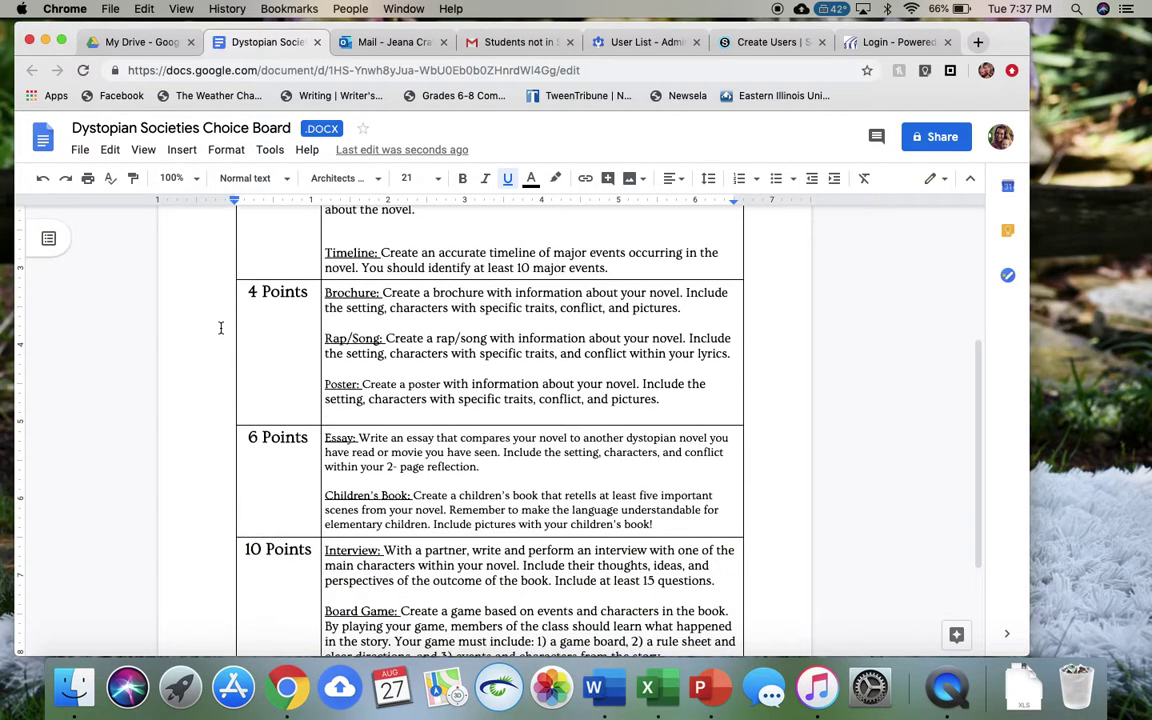
scroll(221, 327, down, 2)
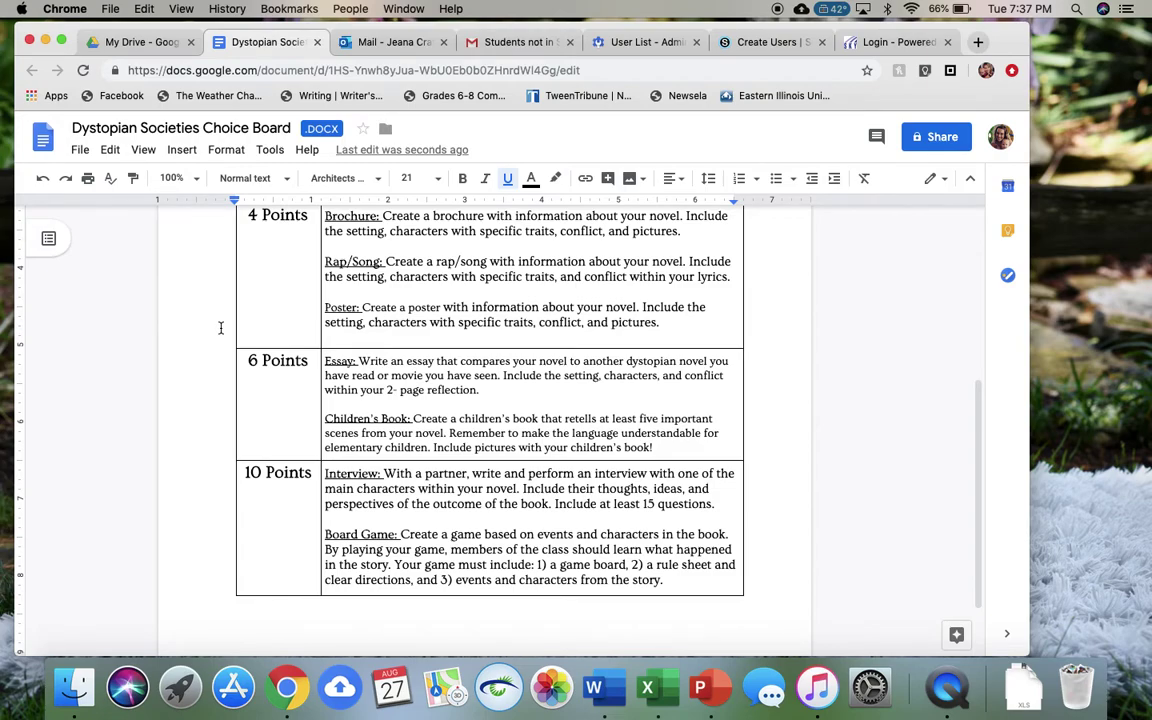
scroll(221, 327, down, 2)
scroll(221, 327, up, 8)
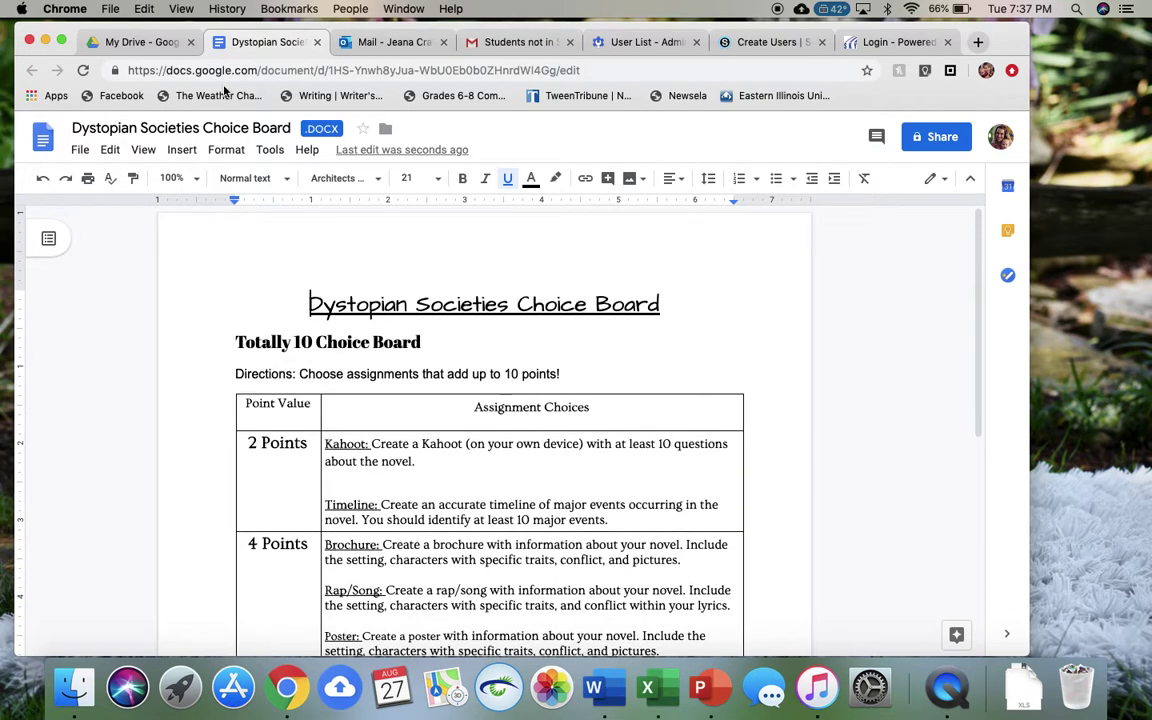
click(160, 42)
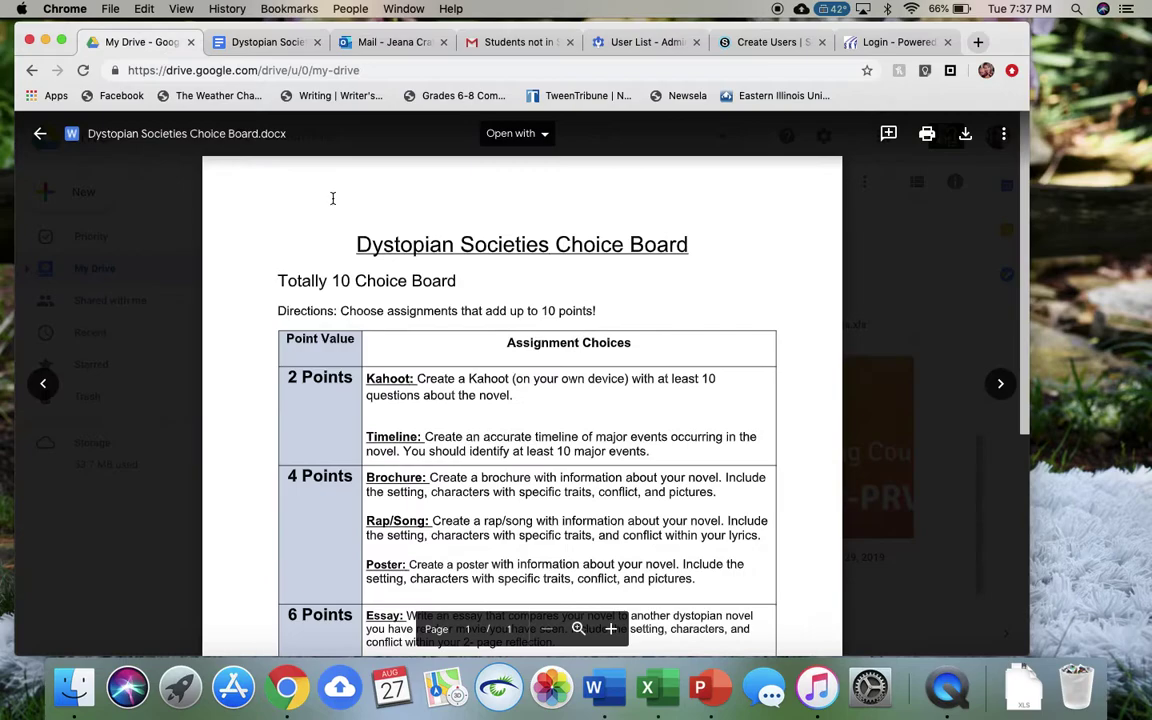
Close the Dystopian Societies preview and scroll back up to My Drive's folders.
key(Escape)
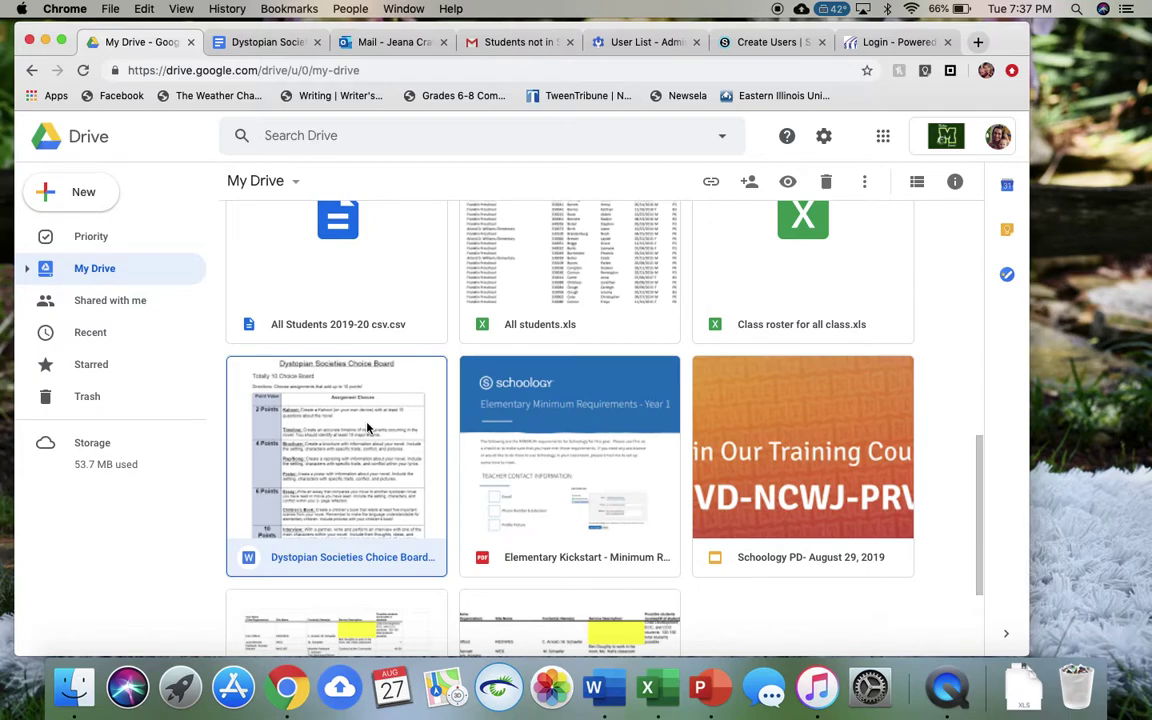
scroll(540, 405, up, 3)
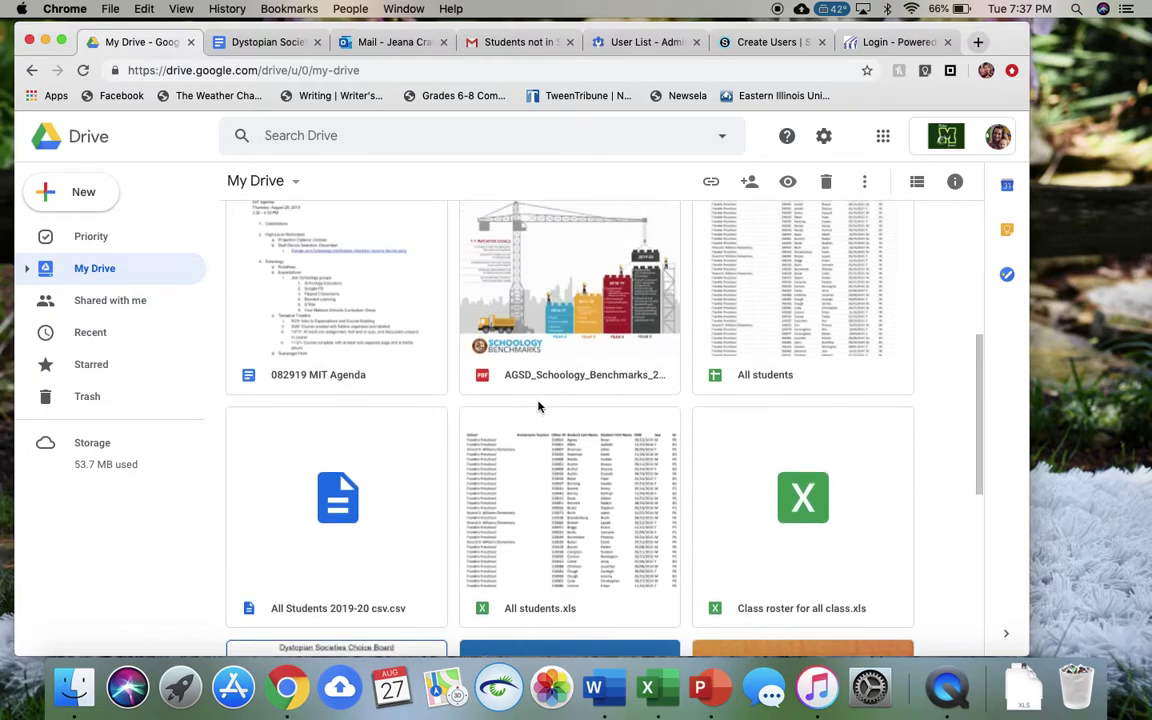
scroll(540, 405, up, 5)
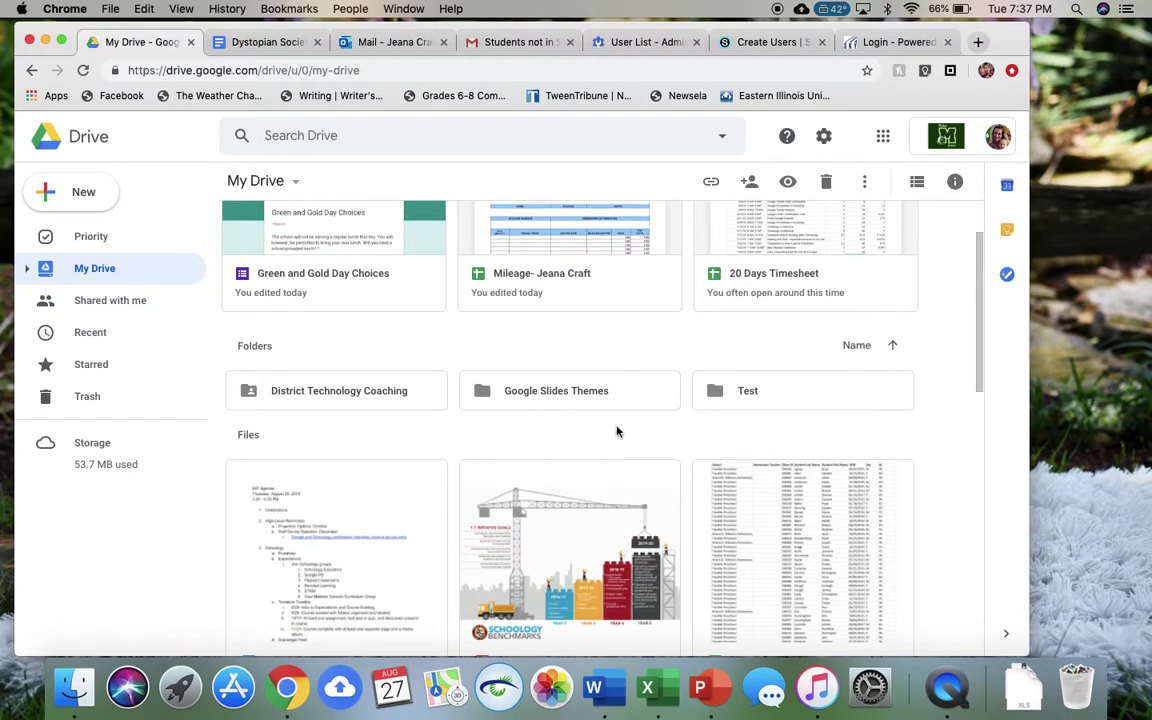